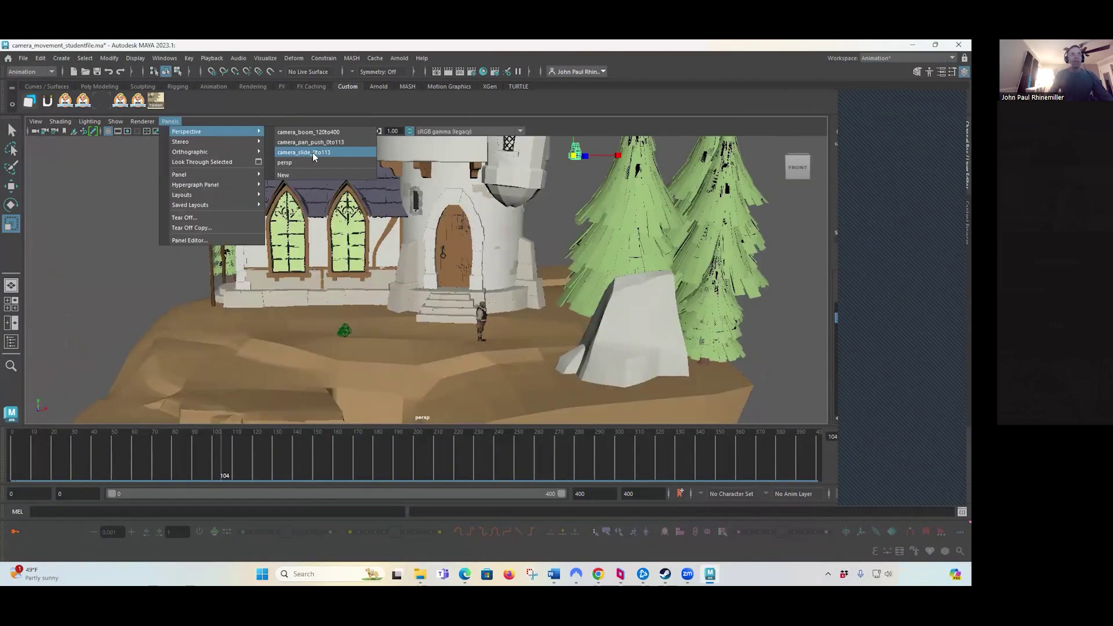
- Look through camera_slide_0to113 at frame 0 and open Render Settings at the Image Size section
left_click(314, 152)
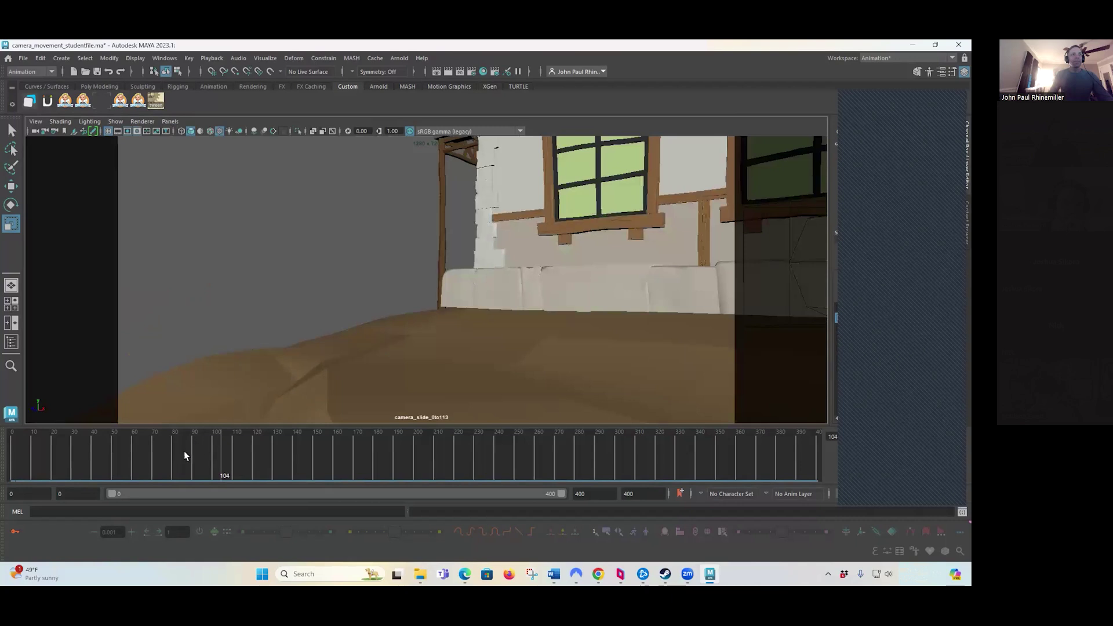
left_click_drag(183, 451, 7, 450)
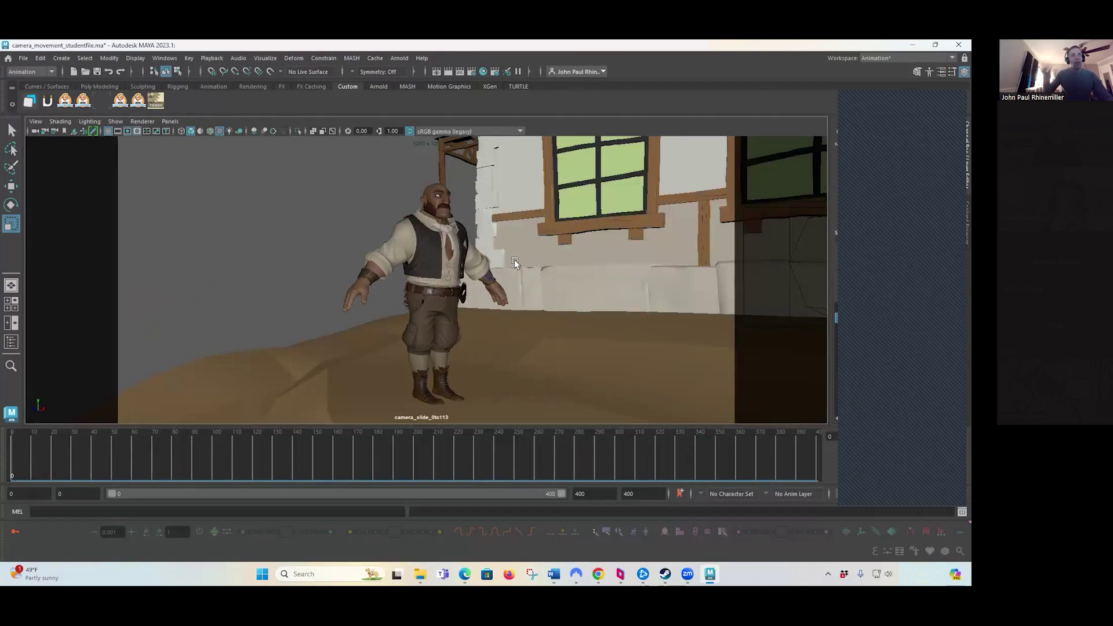
left_click(471, 72)
left_click_drag(468, 77, 651, 82)
scroll(716, 272, "down", 3)
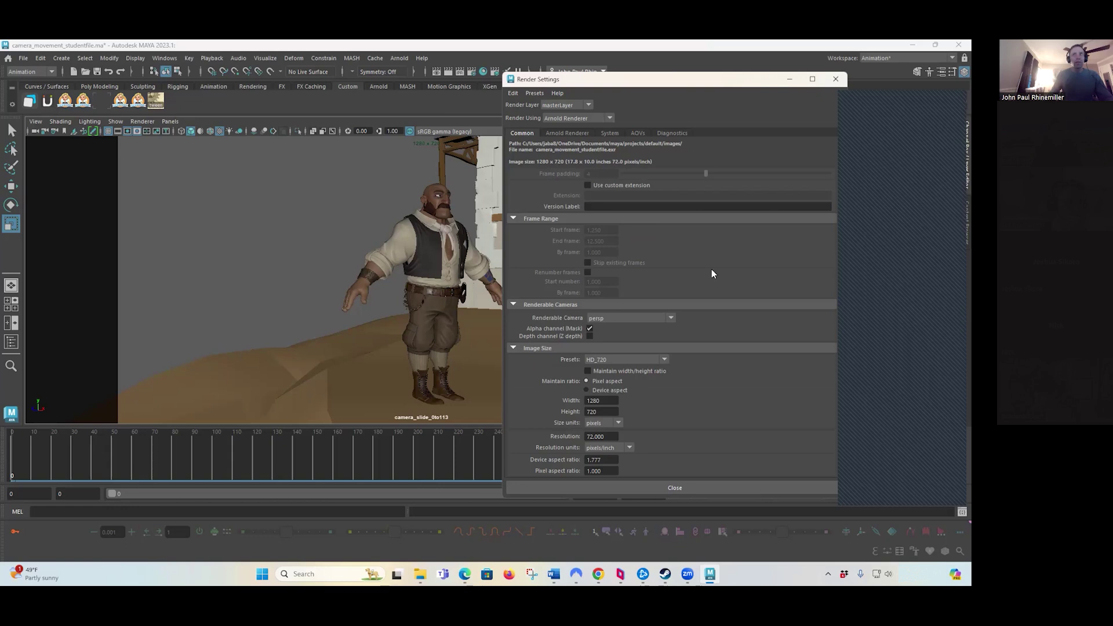
- Keep HD_720 as the image size preset in Render Settings
left_click_drag(667, 79, 630, 77)
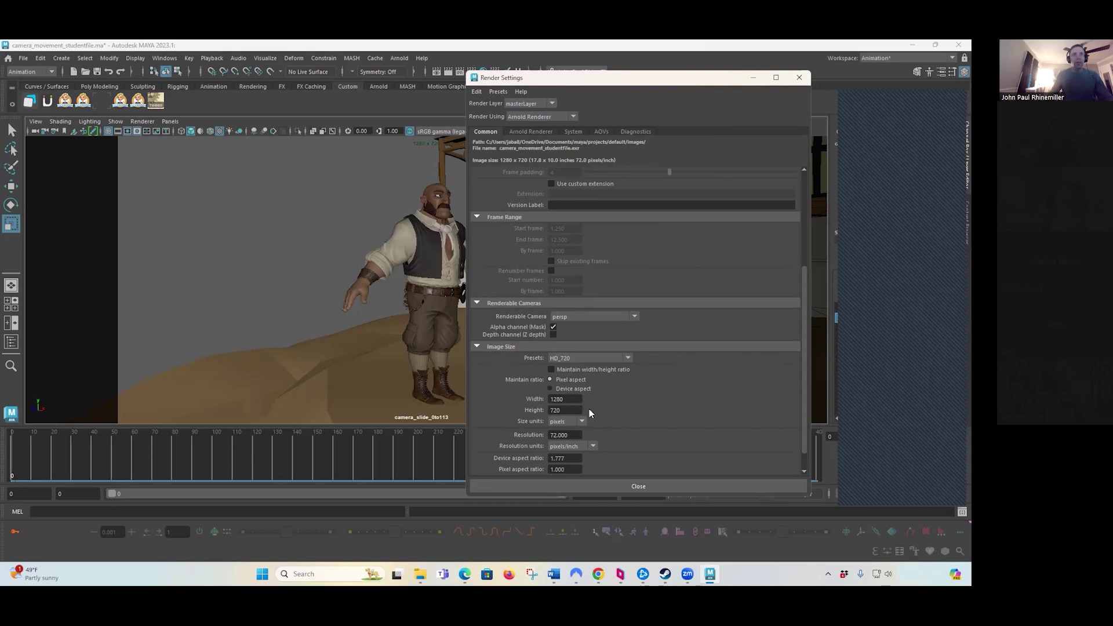
left_click(627, 357)
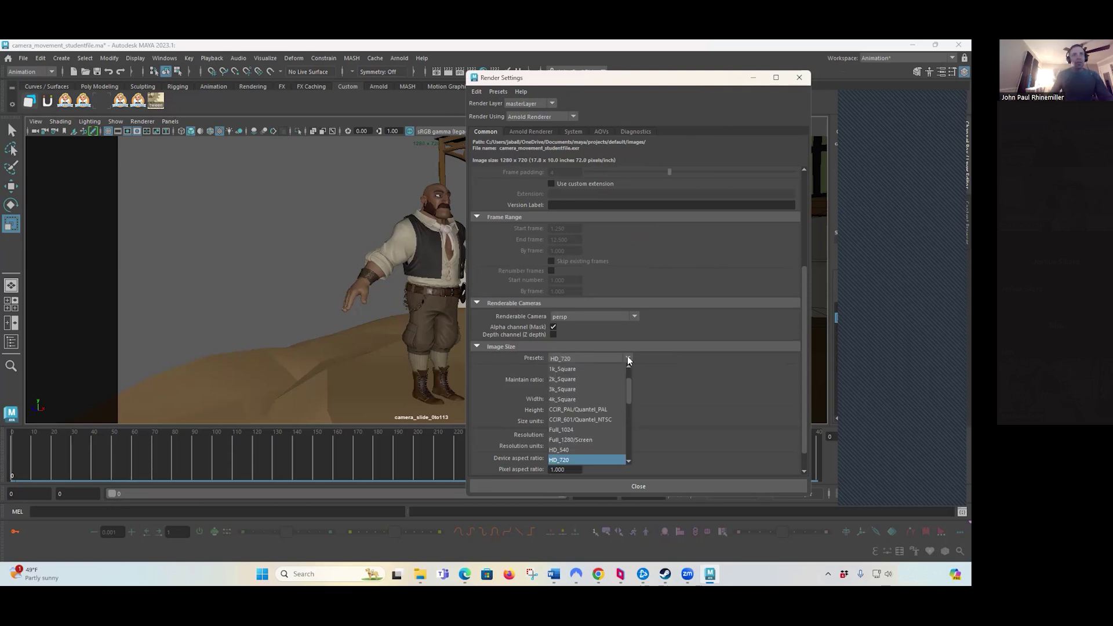
scroll(631, 395, "down", 1)
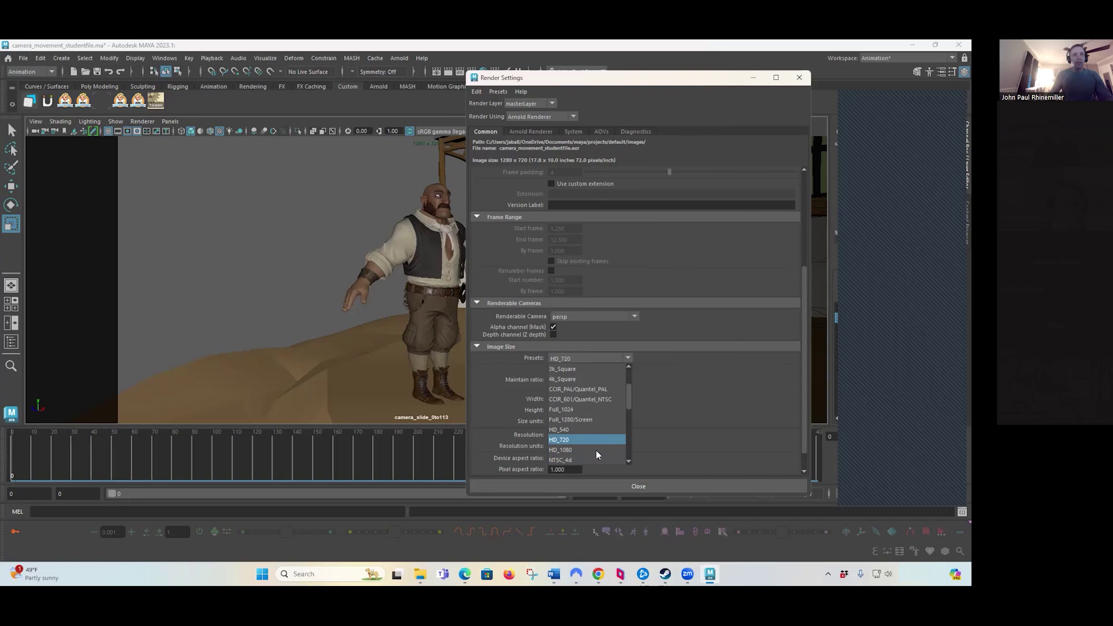
left_click(600, 440)
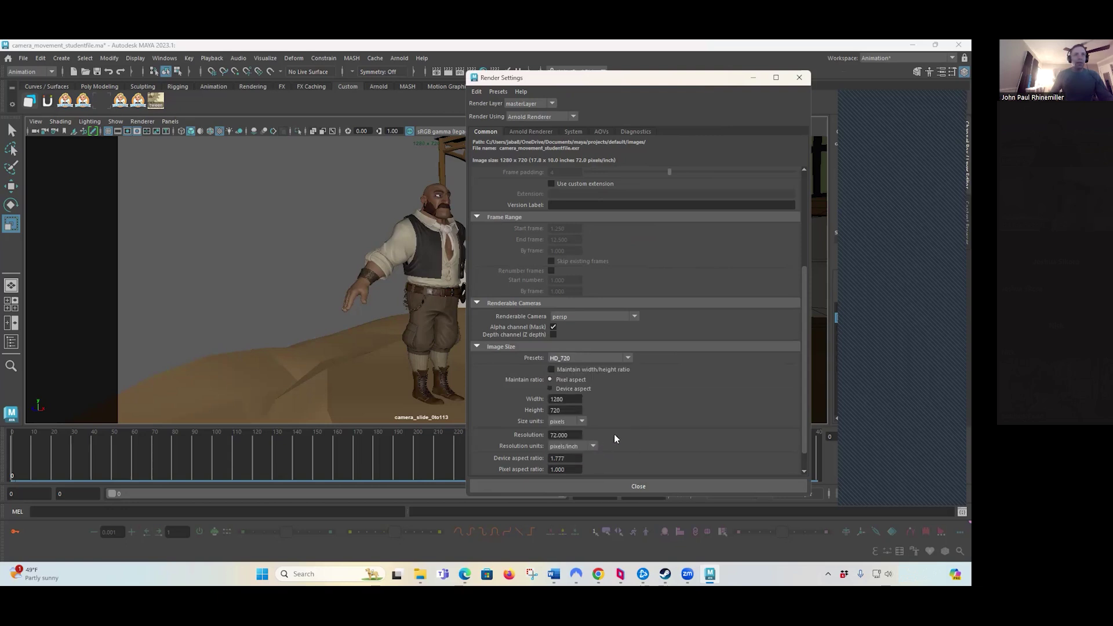
left_click_drag(643, 81, 638, 81)
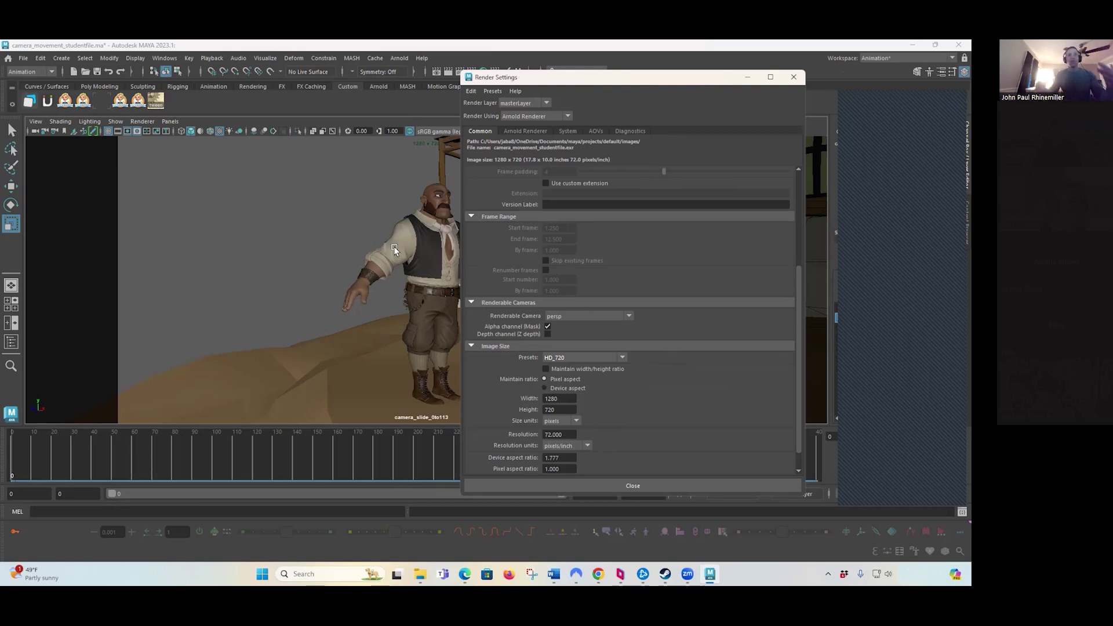
- Check the 72.000 Resolution value, then close Render Settings
left_click(571, 434)
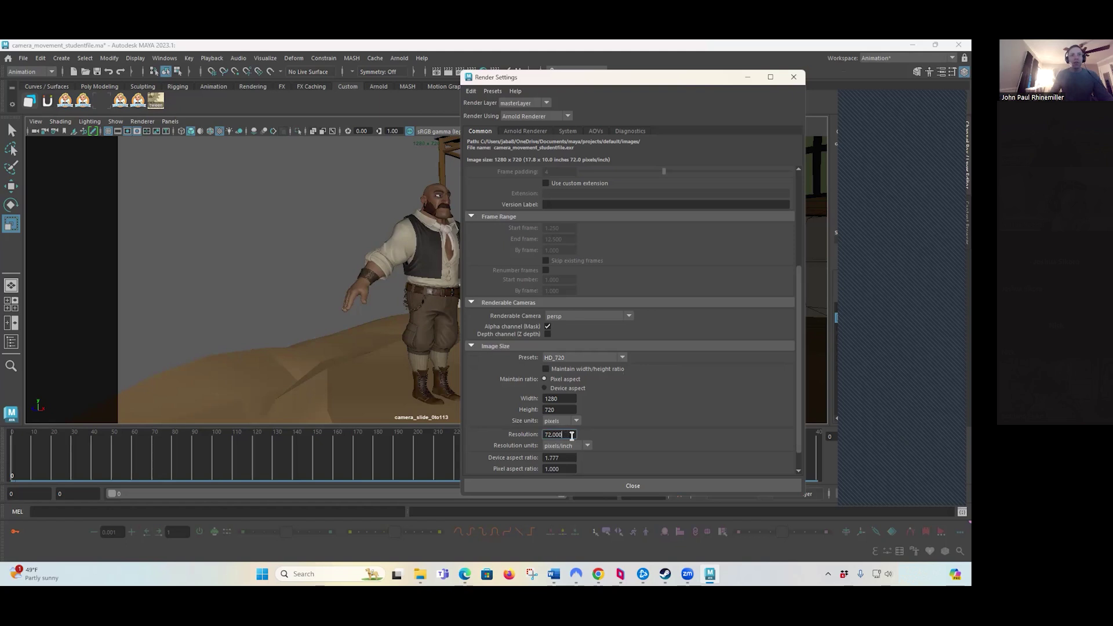
left_click_drag(572, 434, 531, 436)
left_click_drag(687, 92, 676, 109)
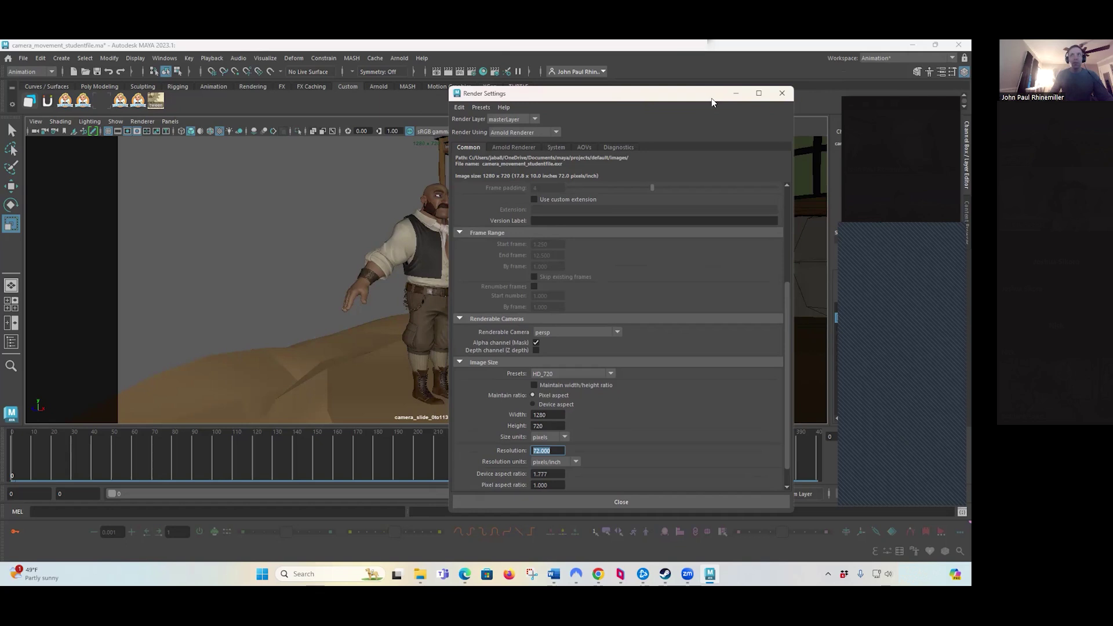
scroll(558, 211, "down", 1)
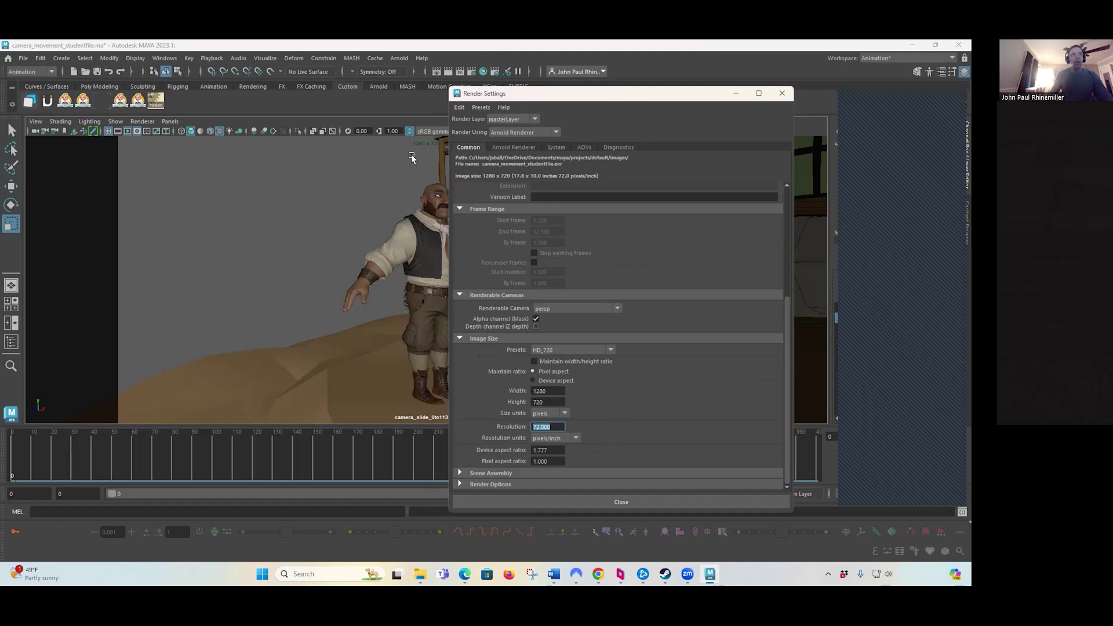
left_click_drag(482, 94, 472, 104)
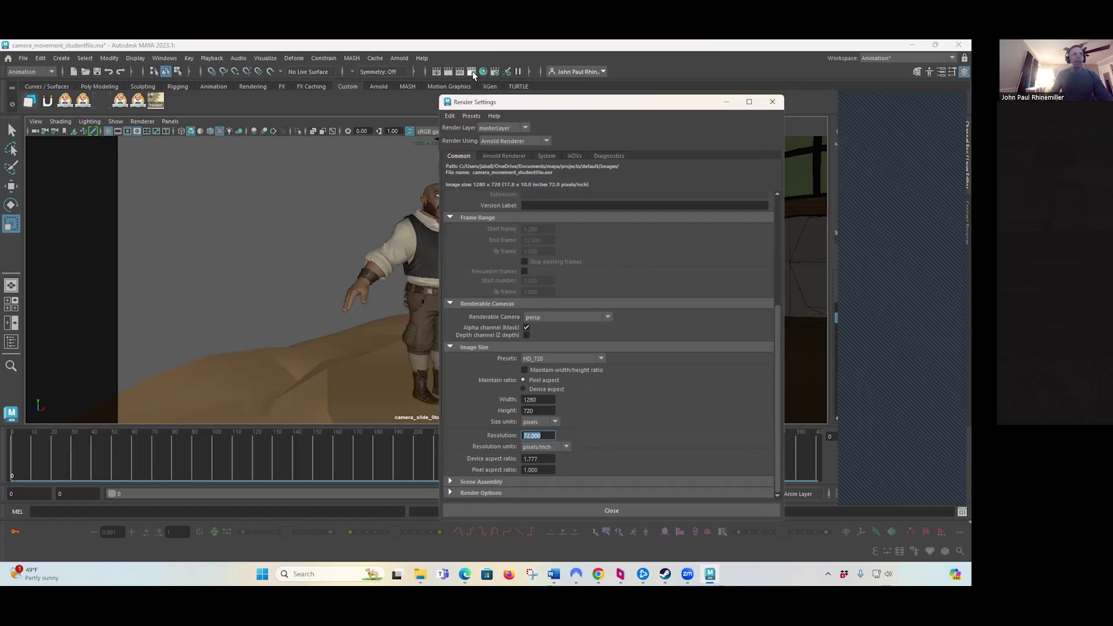
left_click(473, 72)
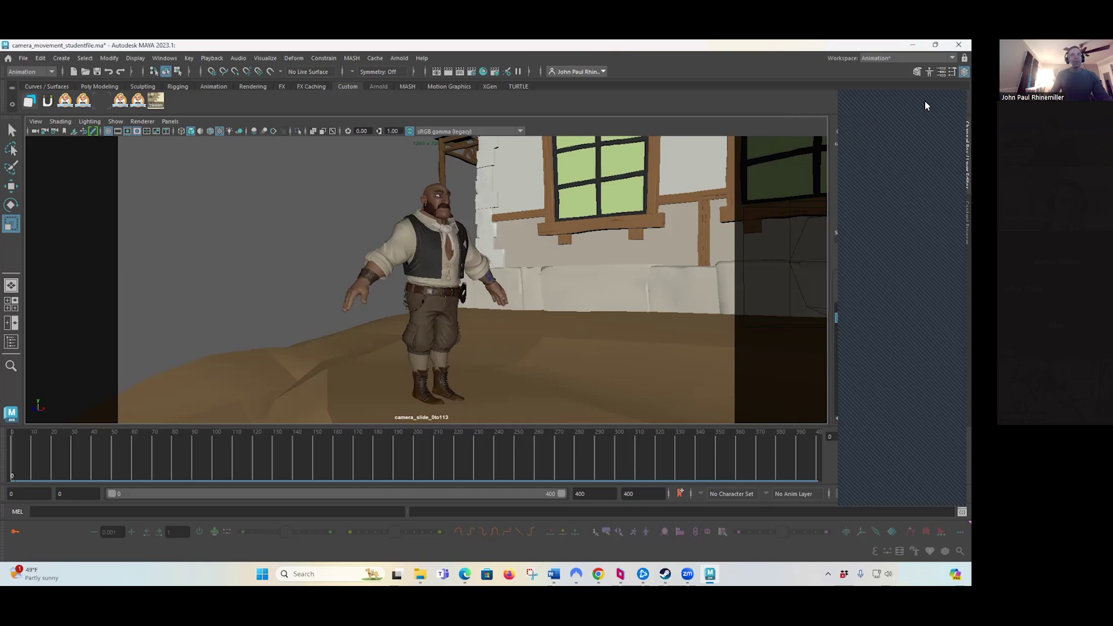
- Select camera_slide_0to113 and show its Display Options in the Attribute Editor
left_click(35, 132)
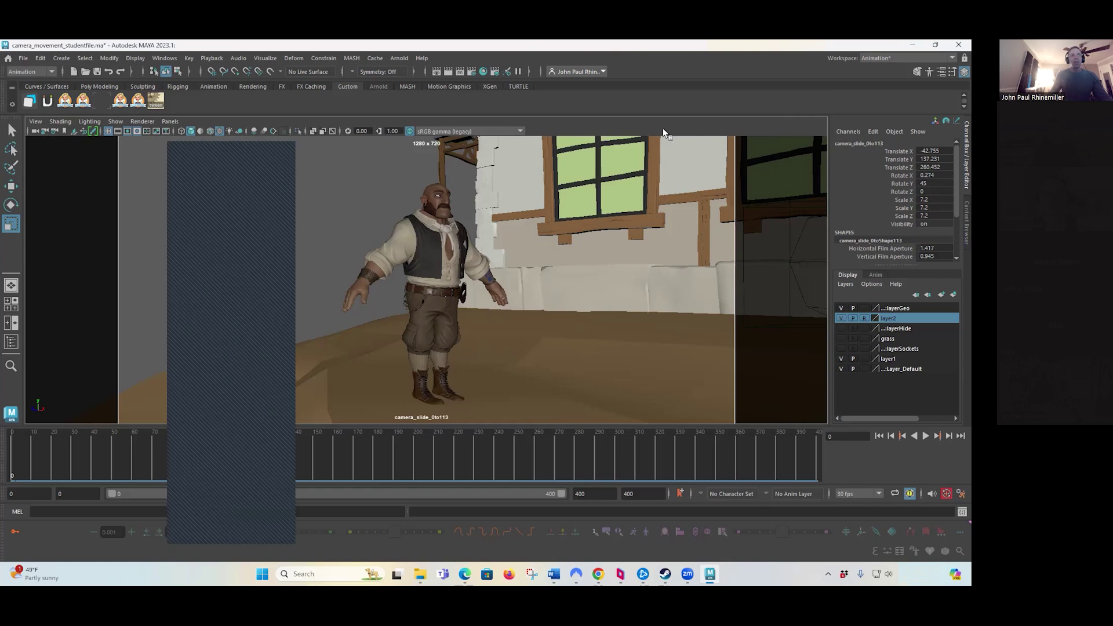
key("ctrl+a")
double_click(395, 45)
left_click_drag(552, 91, 417, 77)
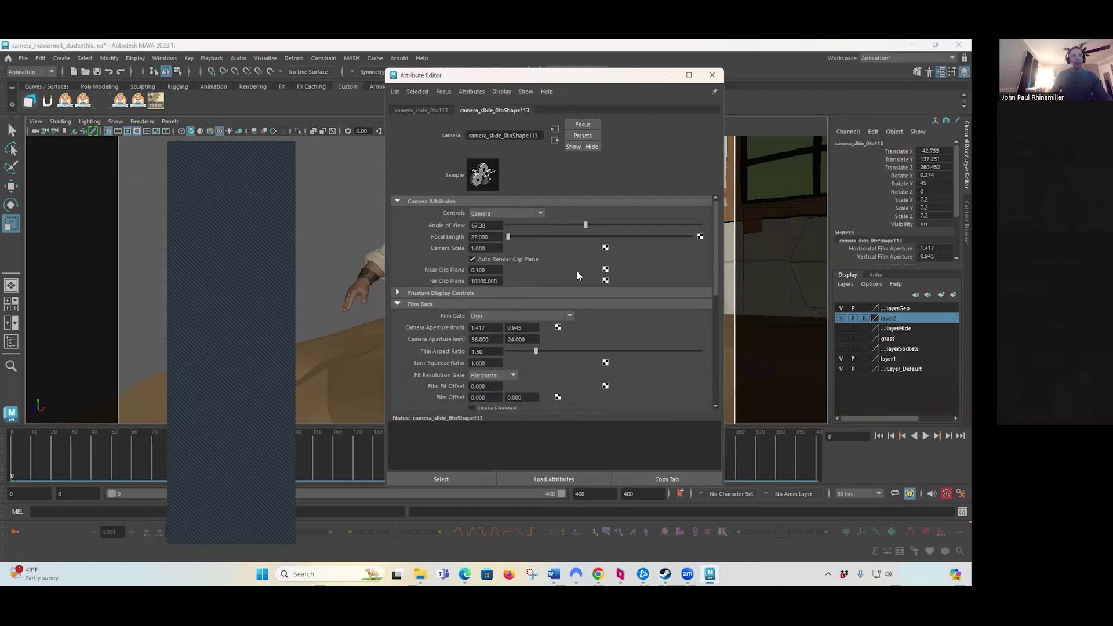
scroll(576, 271, "down", 10)
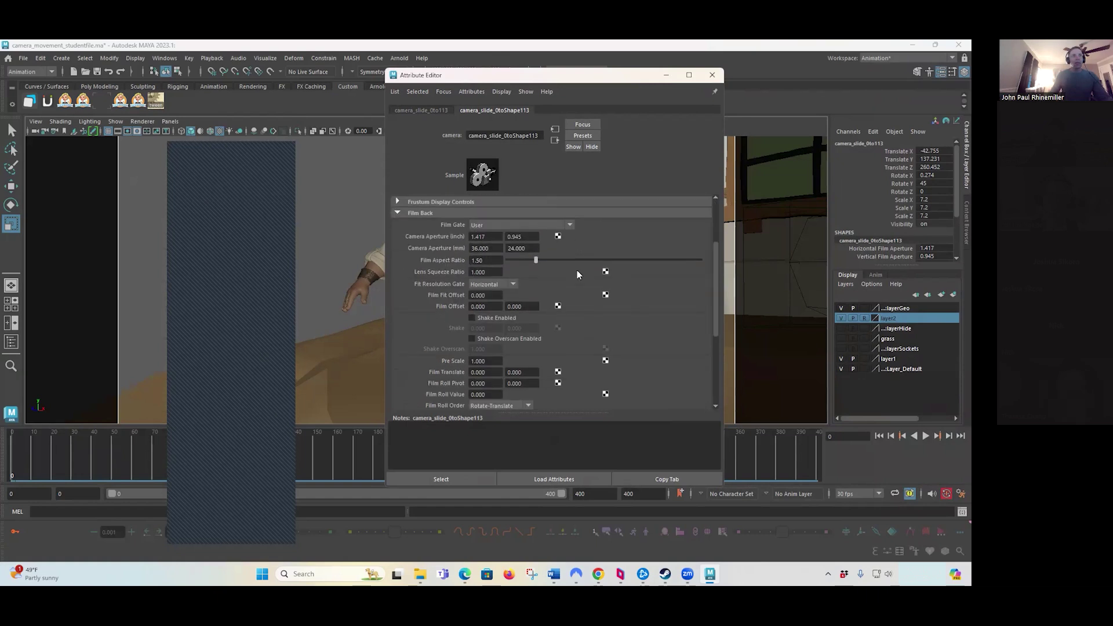
left_click(585, 325)
scroll(638, 248, "down", 2)
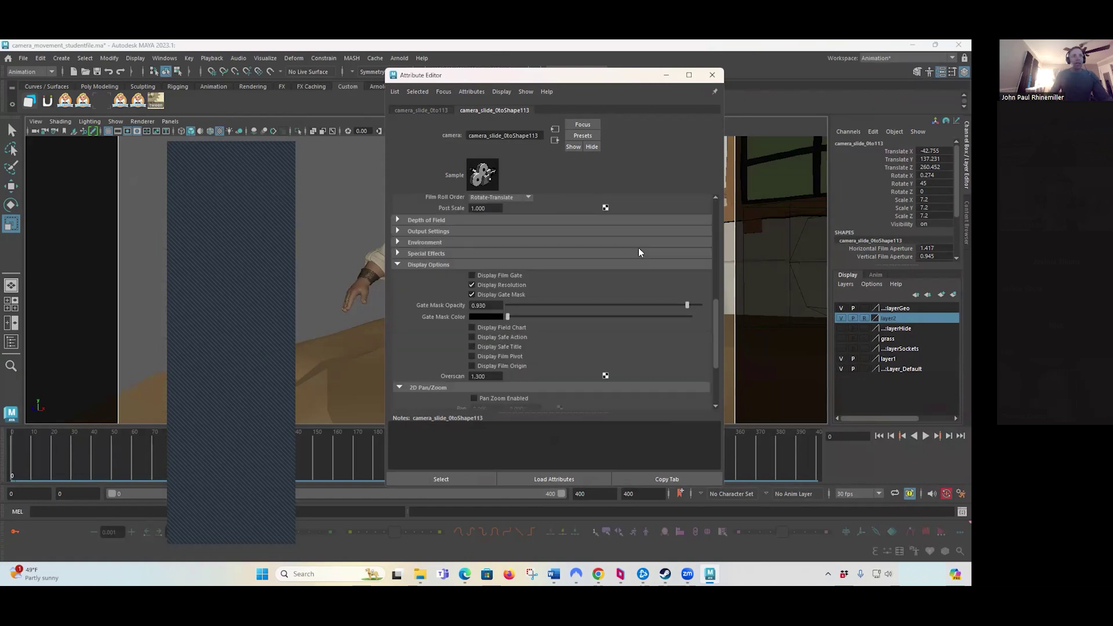
scroll(513, 304, "down", 1)
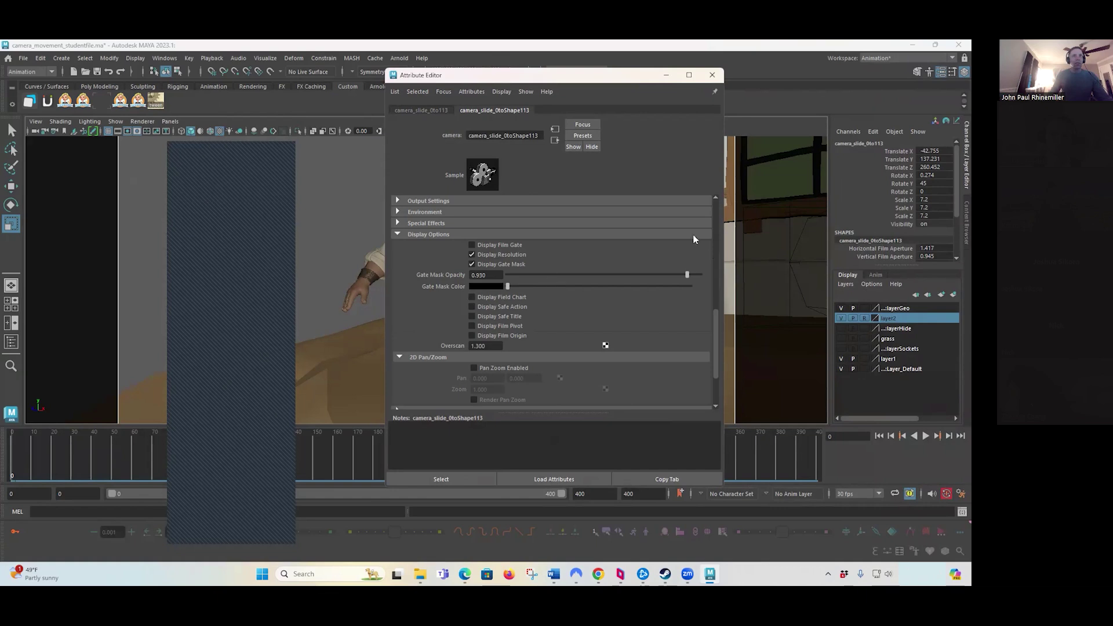
left_click_drag(624, 82, 511, 110)
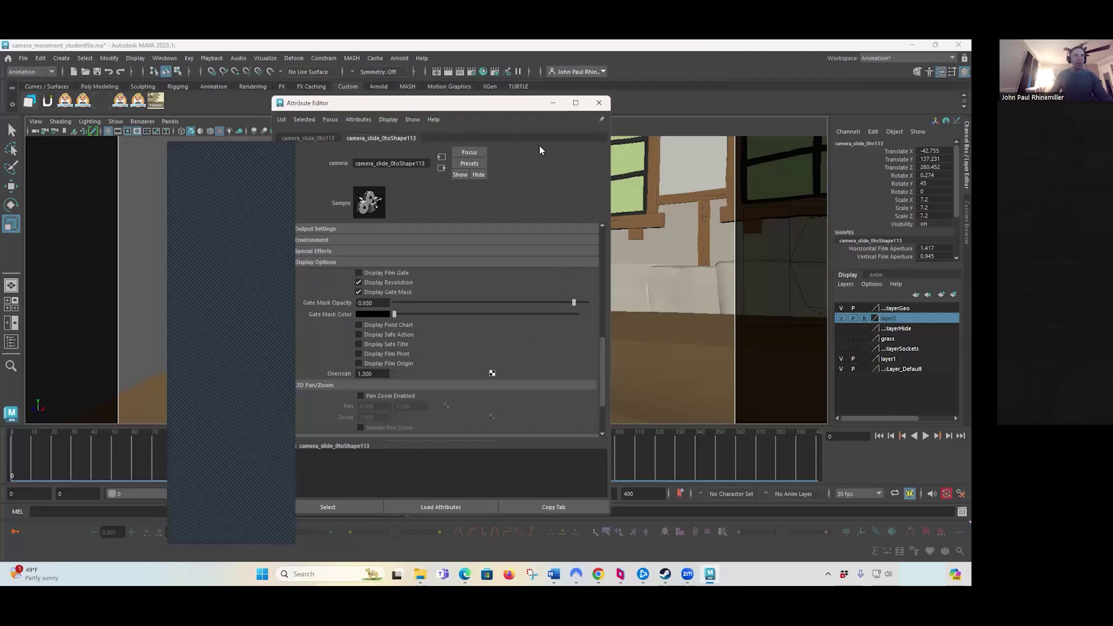
- Try gate mask opacities from 0 to fully opaque, settling on 0.958
left_click_drag(573, 302, 350, 304)
left_click_drag(482, 307, 373, 306)
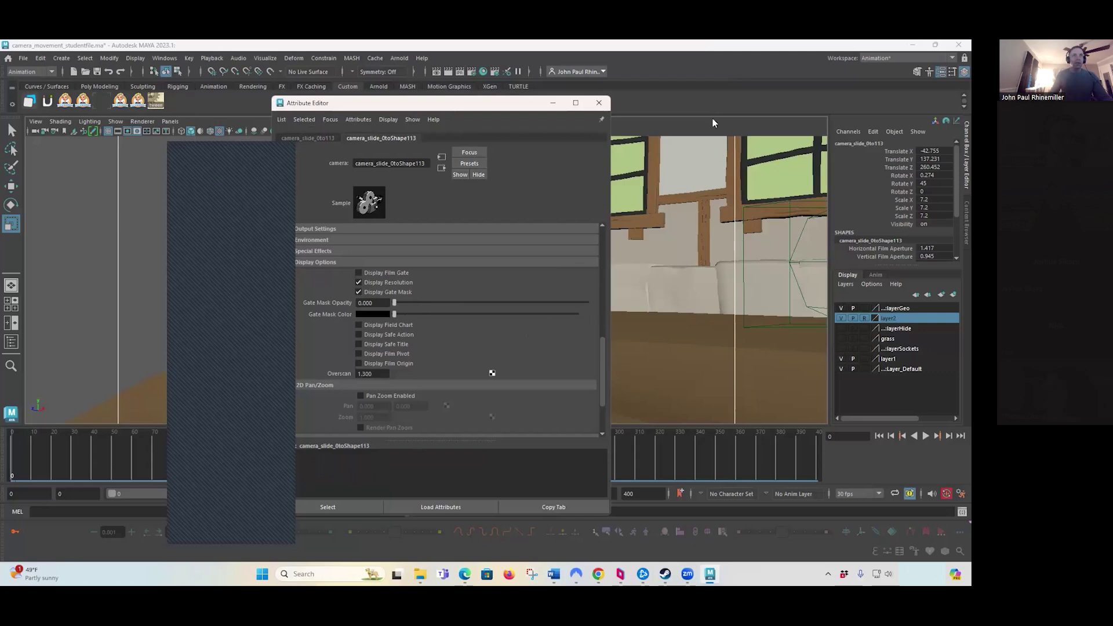
left_click_drag(511, 100, 548, 89)
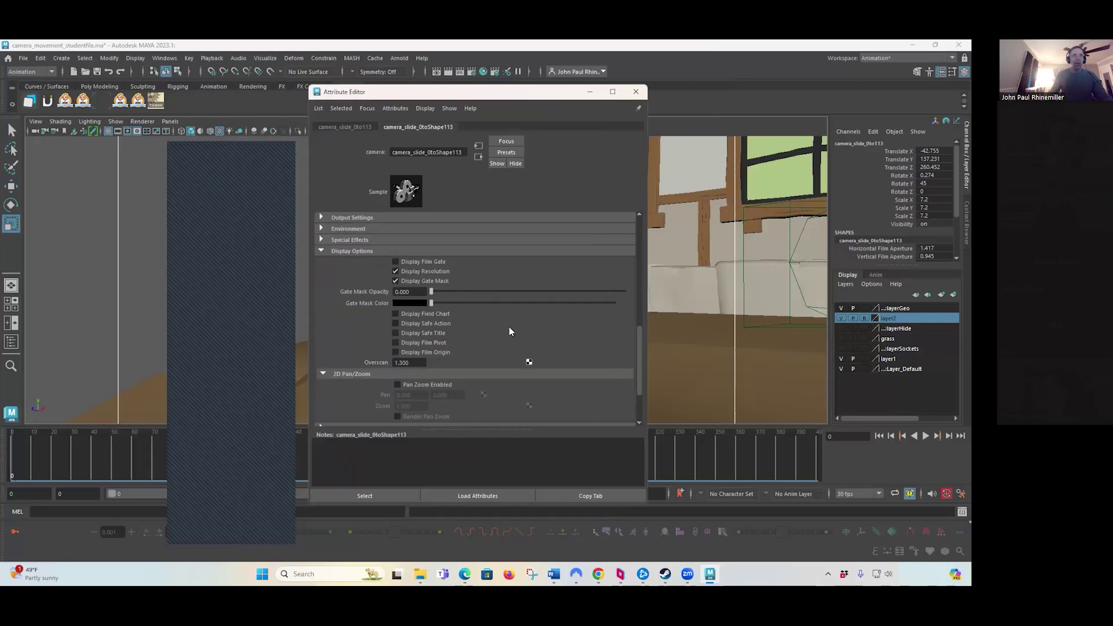
left_click_drag(651, 290, 708, 286)
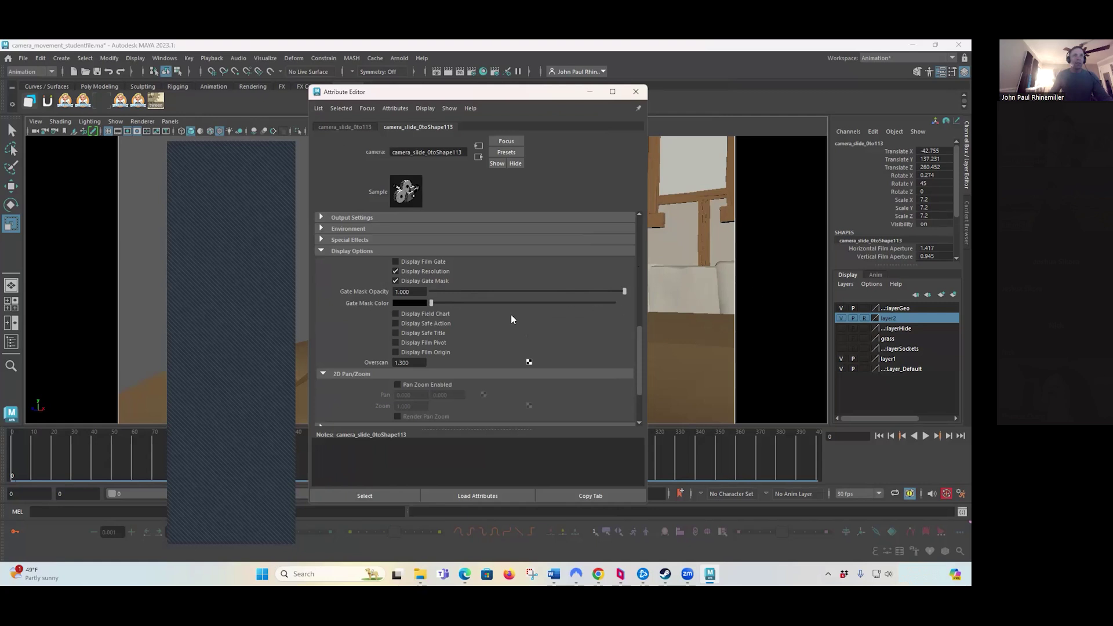
left_click_drag(617, 291, 614, 290)
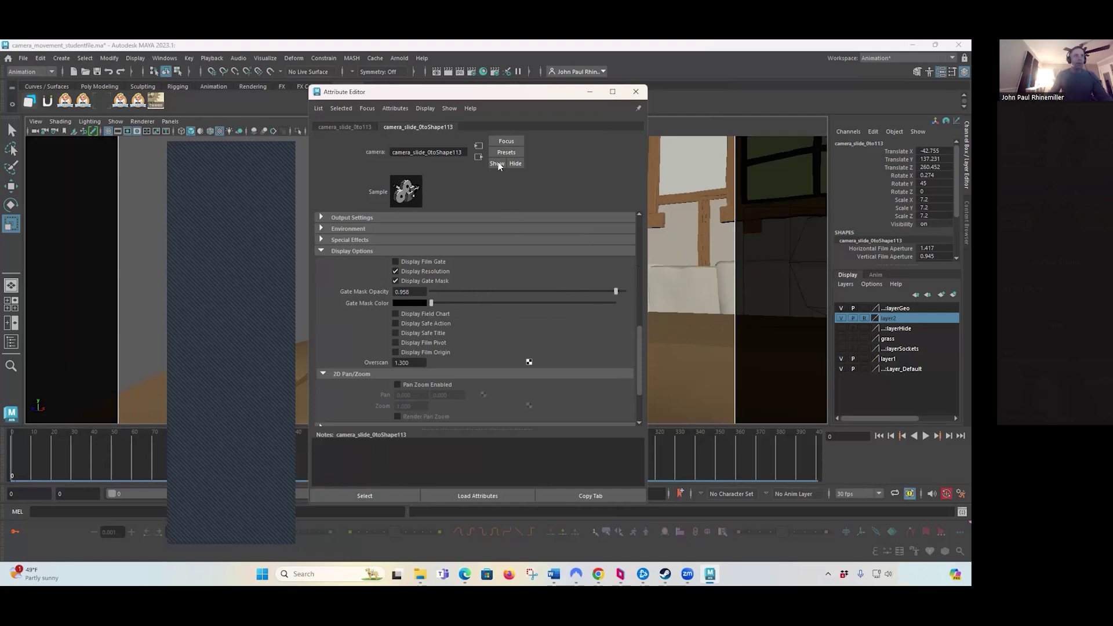
left_click_drag(405, 92, 514, 89)
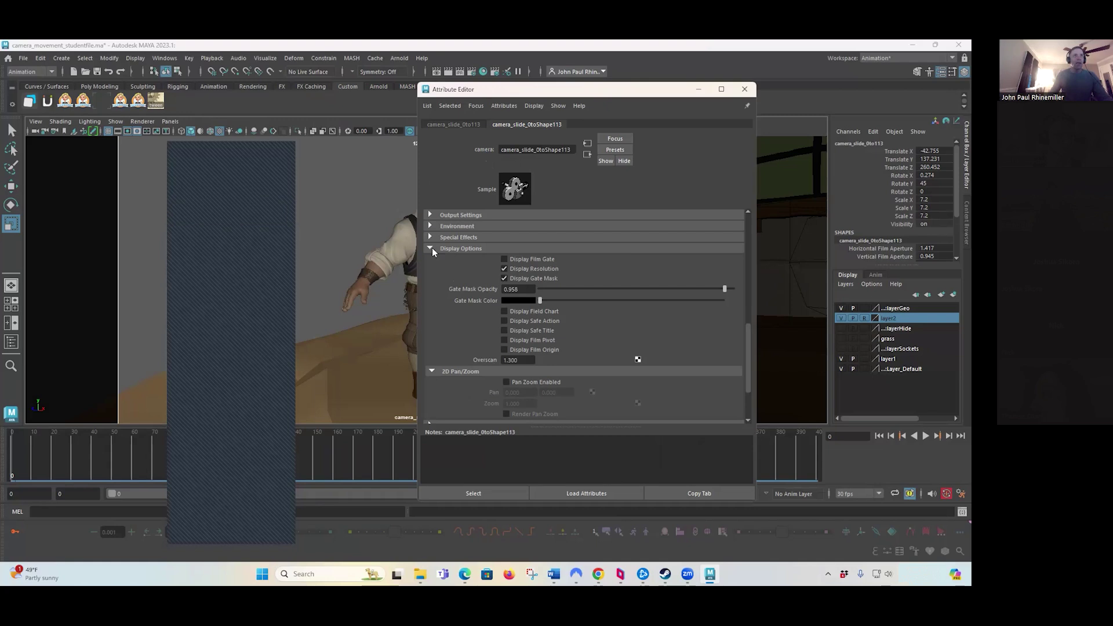
- Collapse Display Options, review the Camera Attributes and Film Back, and move to frame 10
left_click(432, 248)
scroll(503, 290, "up", 5)
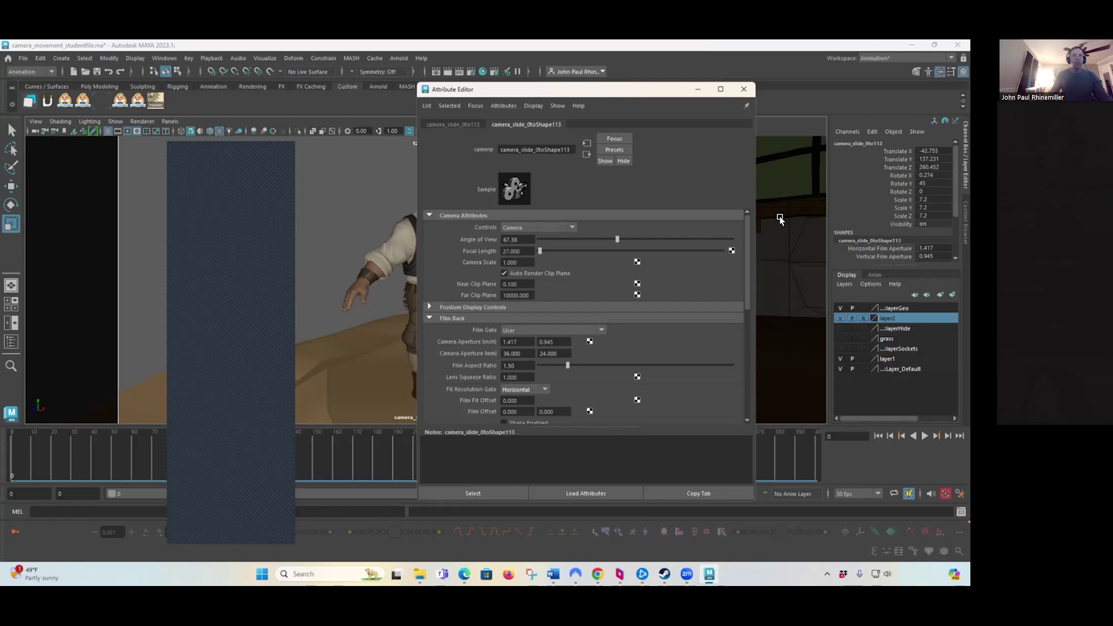
left_click_drag(955, 177, 957, 216)
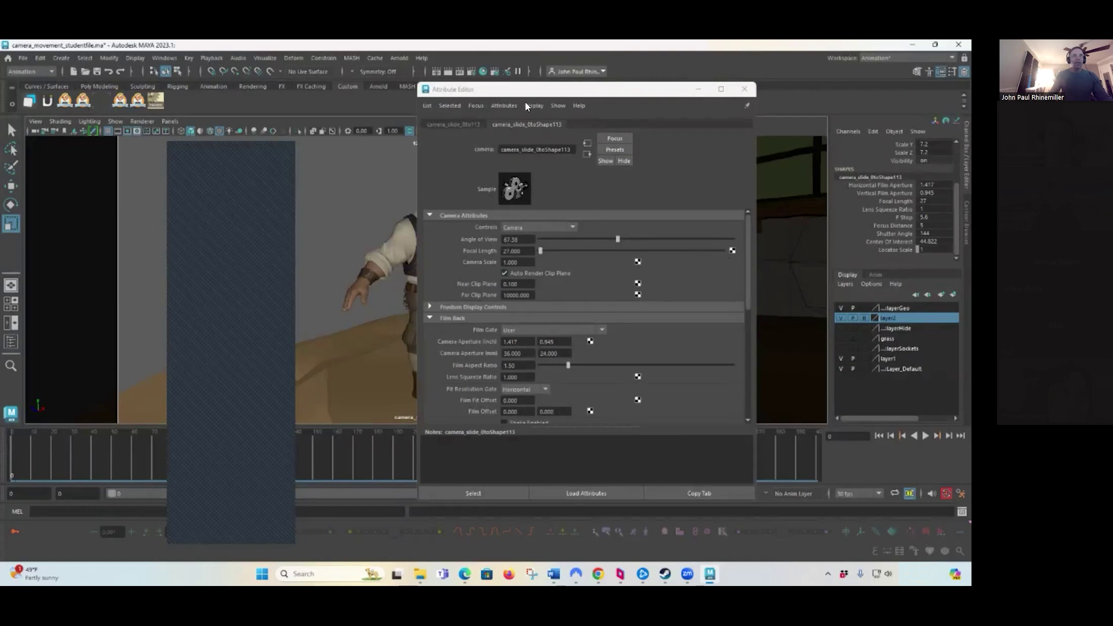
left_click_drag(540, 92, 703, 80)
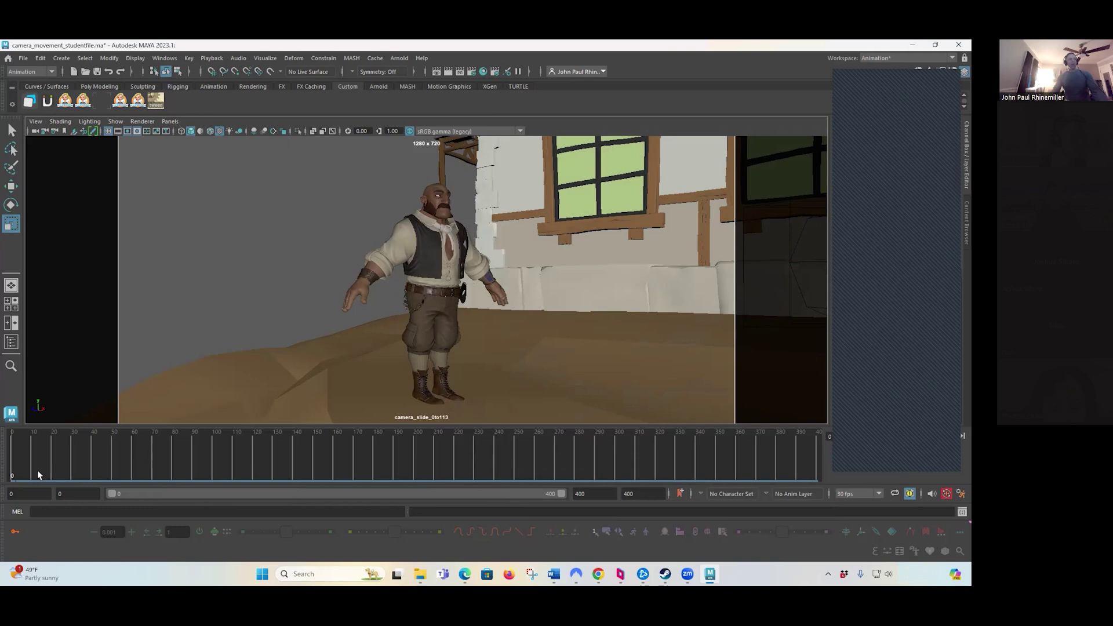
left_click_drag(33, 473, 12, 449)
- Switch to four panes and look through the default persp camera
key("space")
key("space")
key("space")
left_click(170, 121)
mouse_move(231, 129)
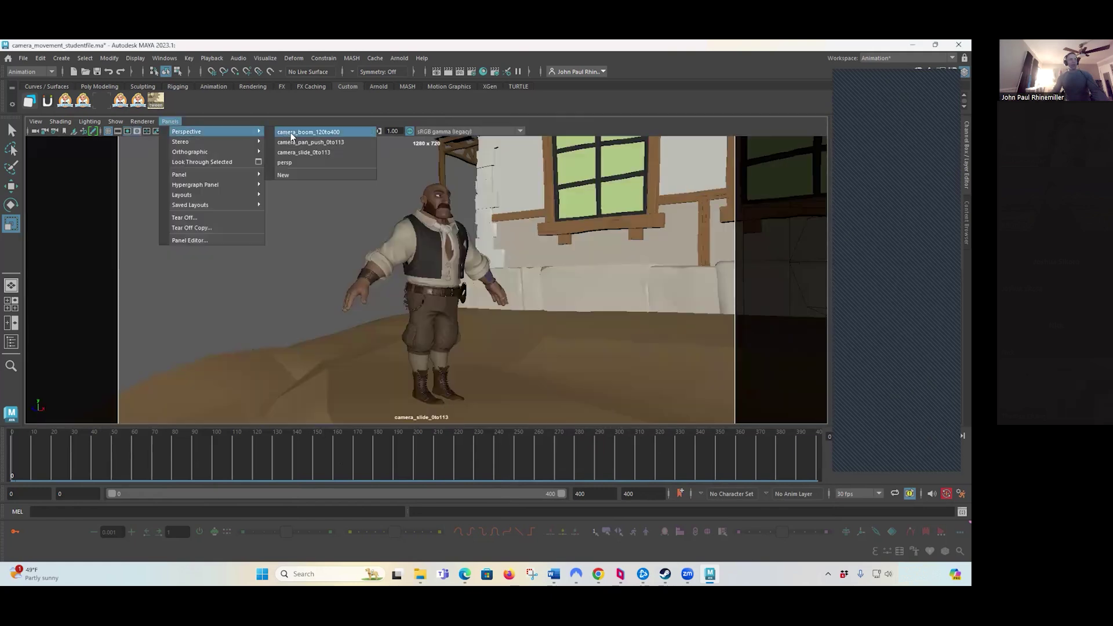
left_click(311, 162)
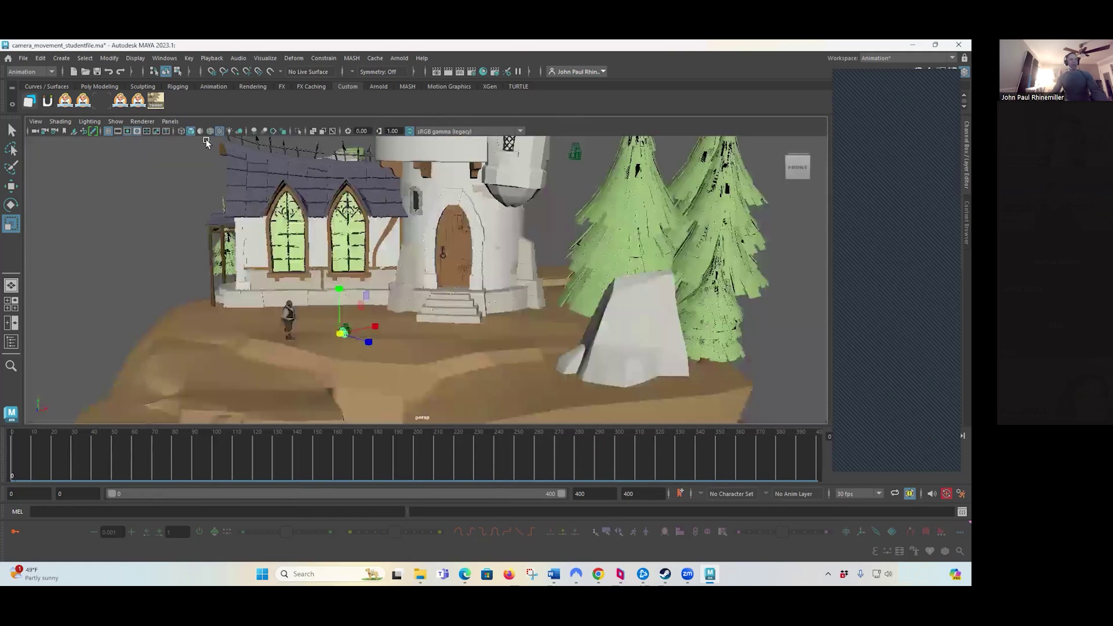
- Tear off a floating copy of the perspective view and resize its window
left_click(169, 121)
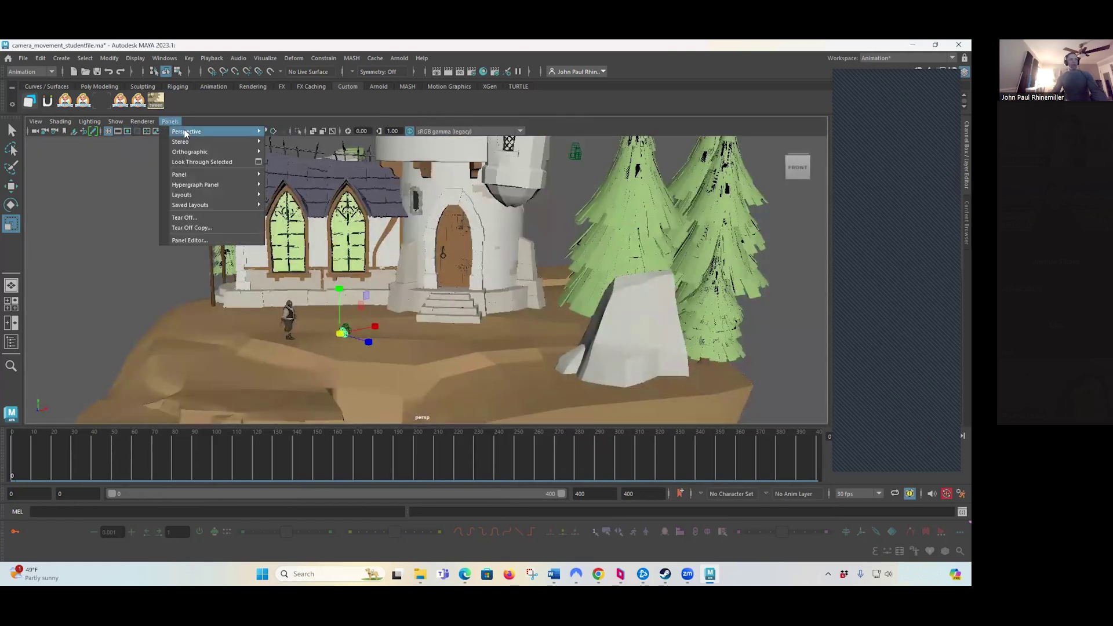
left_click(204, 230)
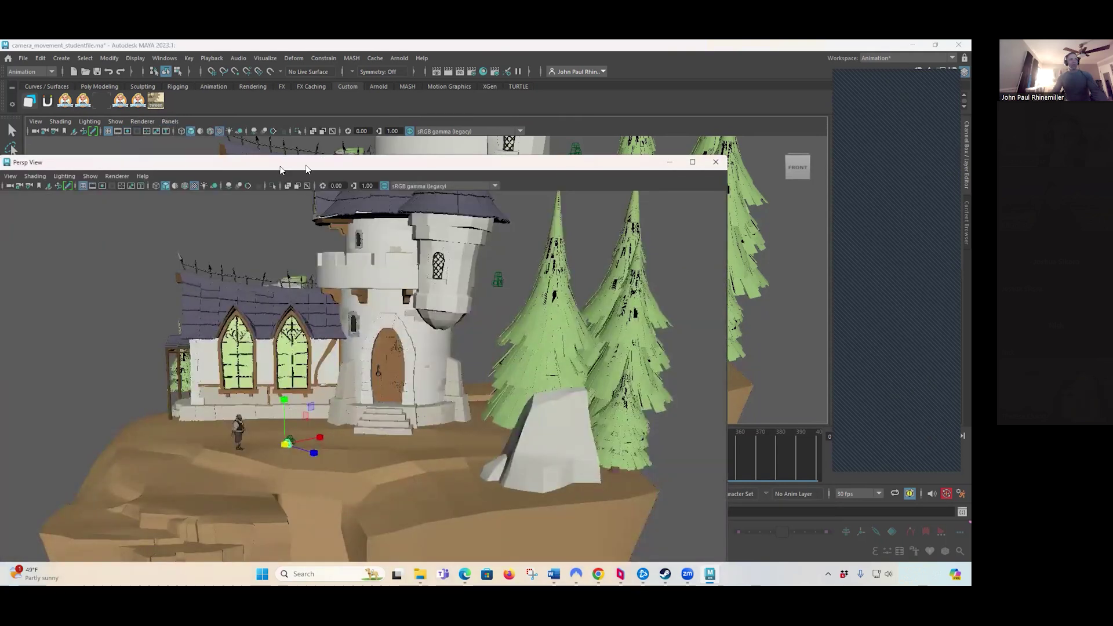
left_click_drag(281, 164, 427, 128)
left_click_drag(142, 118, 495, 197)
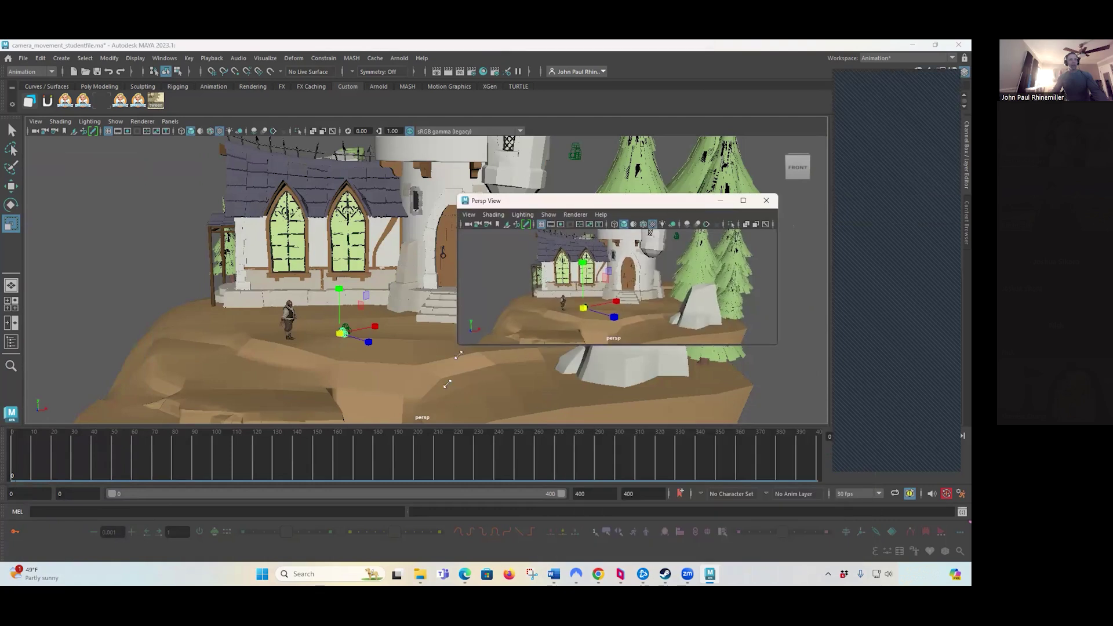
left_click_drag(460, 343, 423, 421)
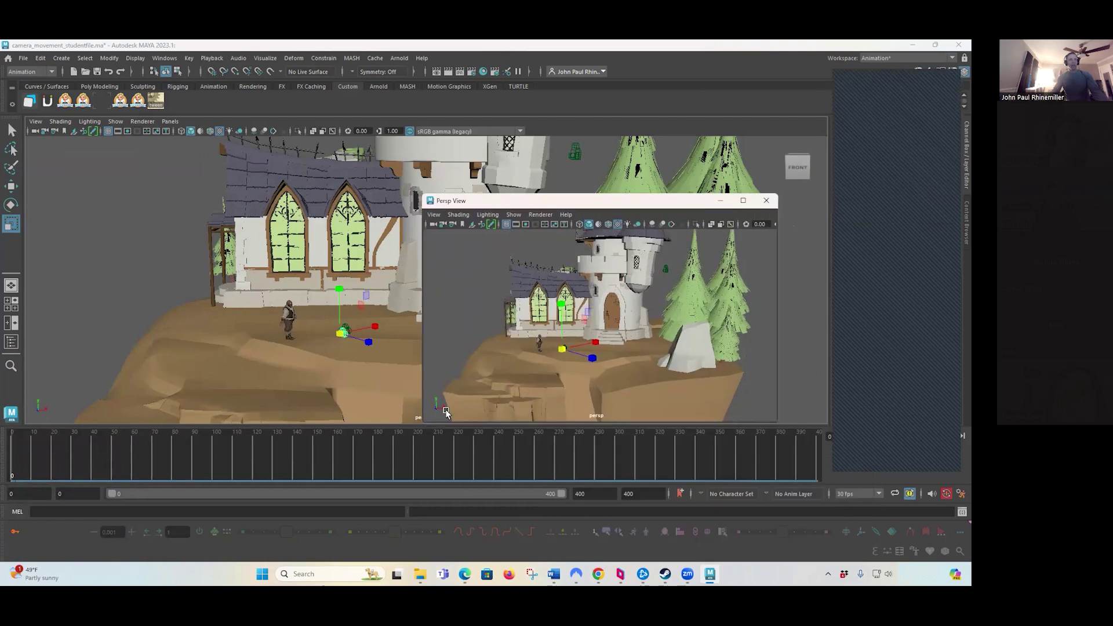
- Make the main viewport look through camera_slide_0to113
left_click(170, 122)
mouse_move(217, 132)
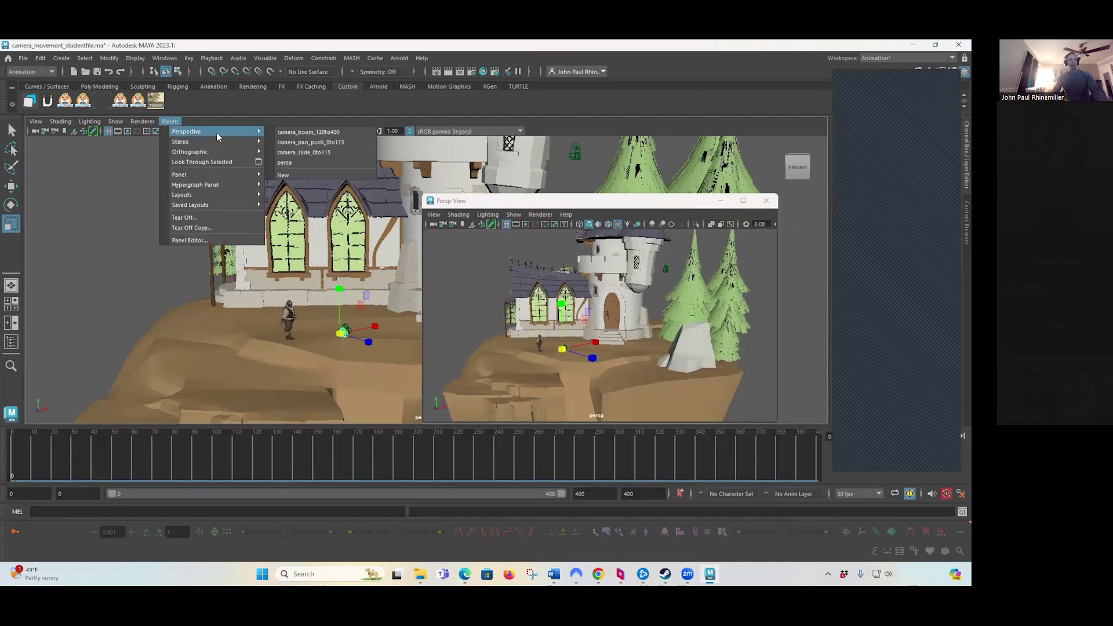
left_click(304, 152)
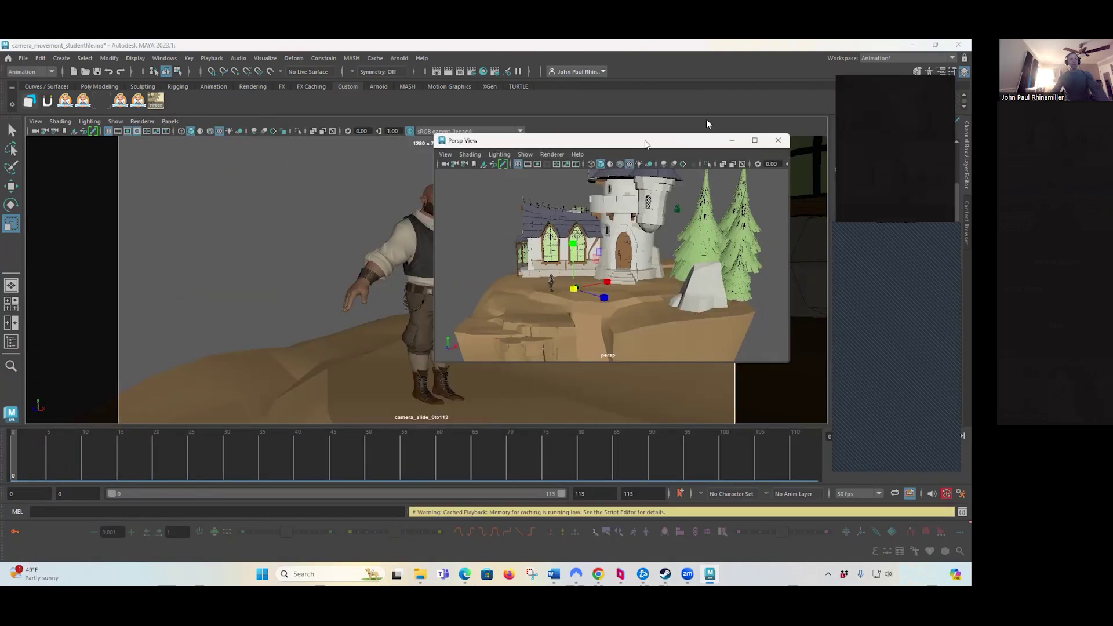
- Scrub through the shot to check the camera's framing
left_click_drag(697, 90, 0, 226)
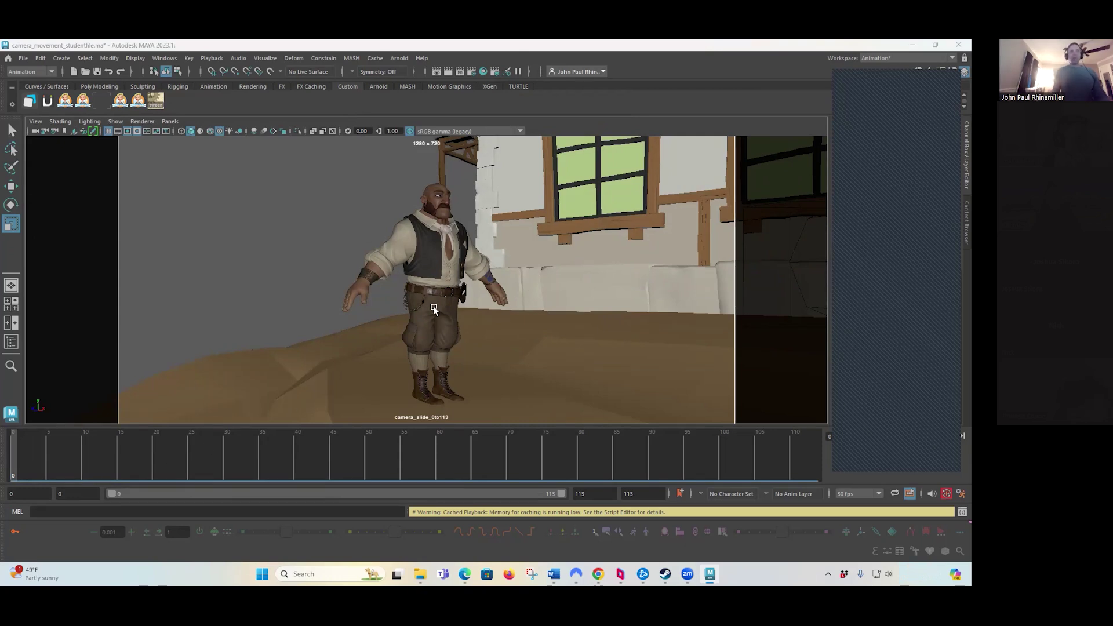
mouse_move(80, 463)
left_mouse_down()
mouse_move(556, 455)
mouse_move(7, 425)
left_mouse_up()
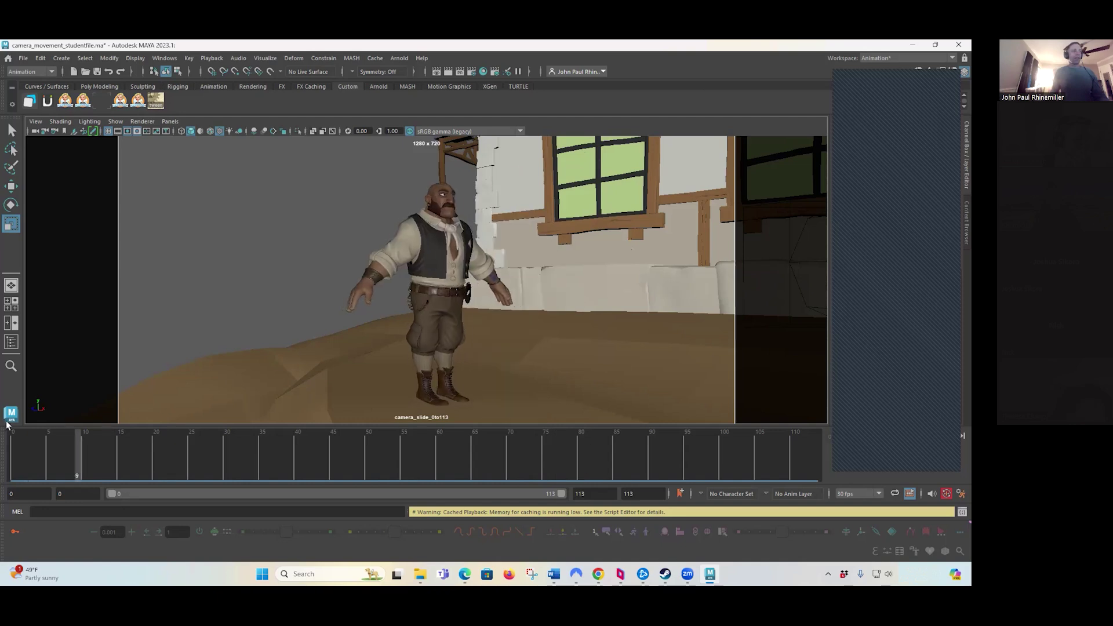
left_click_drag(1, 310, 714, 145)
- Key the camera at frame 0 and frame it in the floating persp view
left_click(551, 123)
key("s")
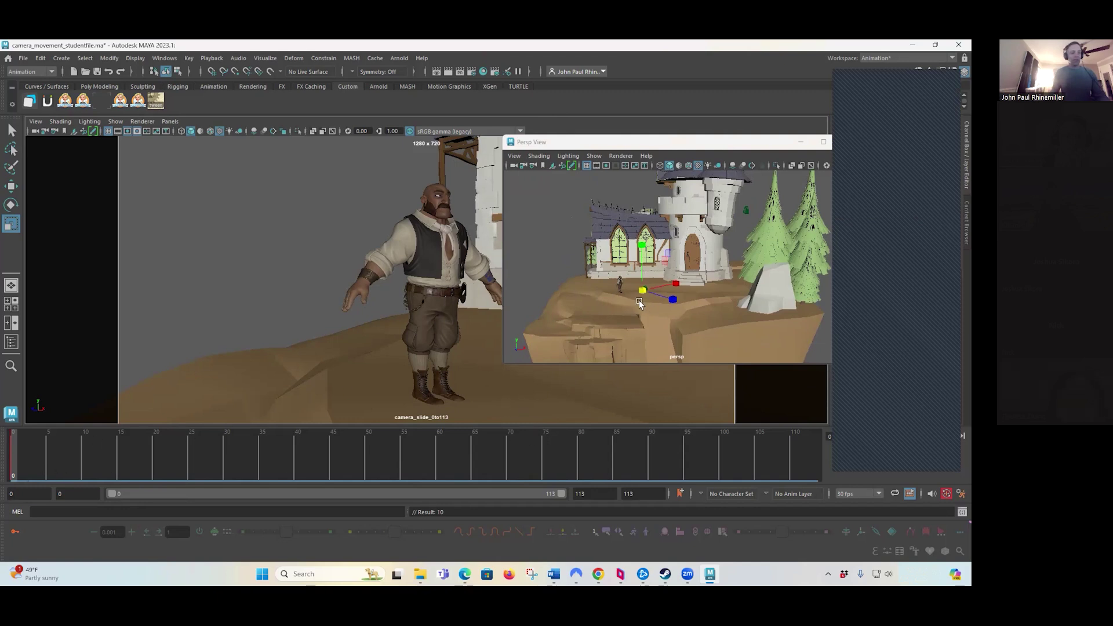
key("f")
mouse_move(597, 277)
left_mouse_down("alt")
mouse_move(596, 301)
mouse_move(529, 262)
mouse_move(595, 287)
mouse_move(597, 298)
mouse_move(625, 297)
mouse_move(605, 281)
left_mouse_up("alt")
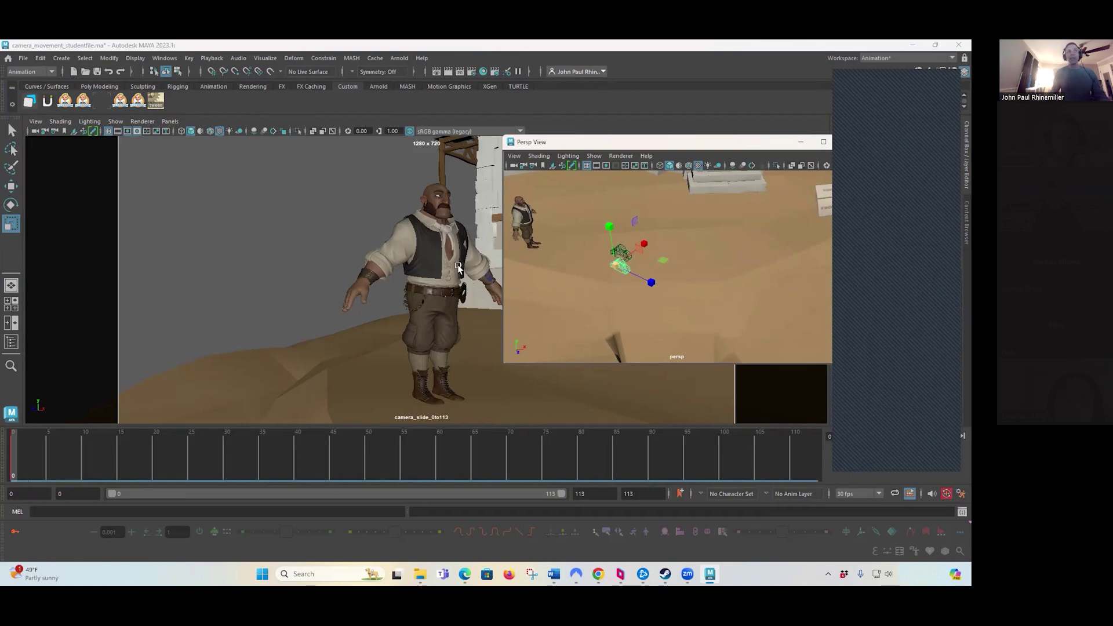
- Switch to the Move tool with World axis orientation
left_click(13, 186)
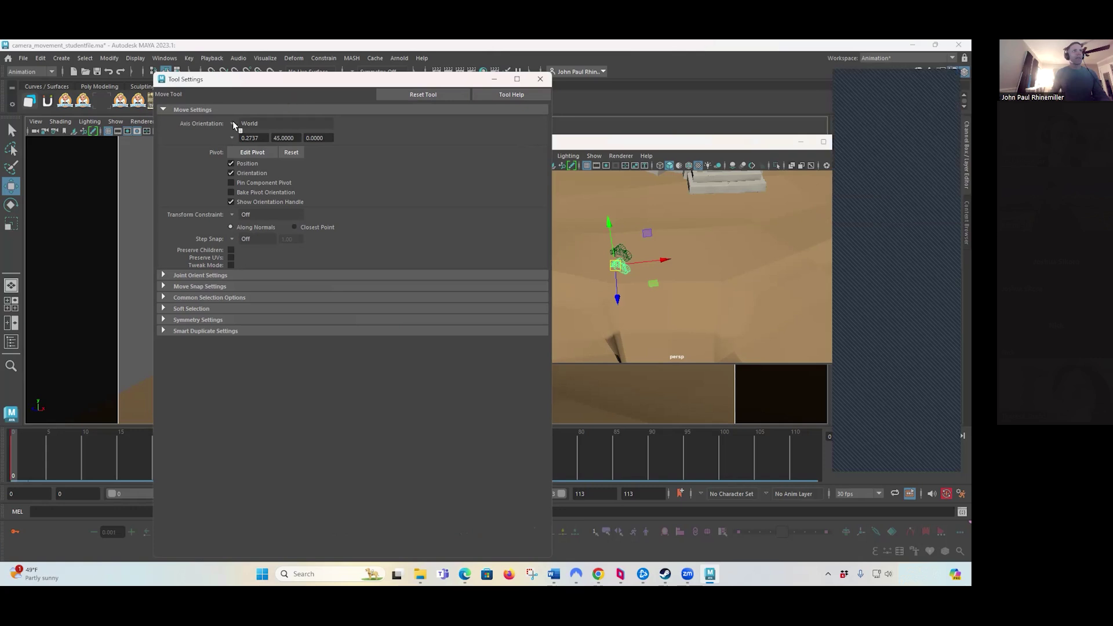
left_click(232, 123)
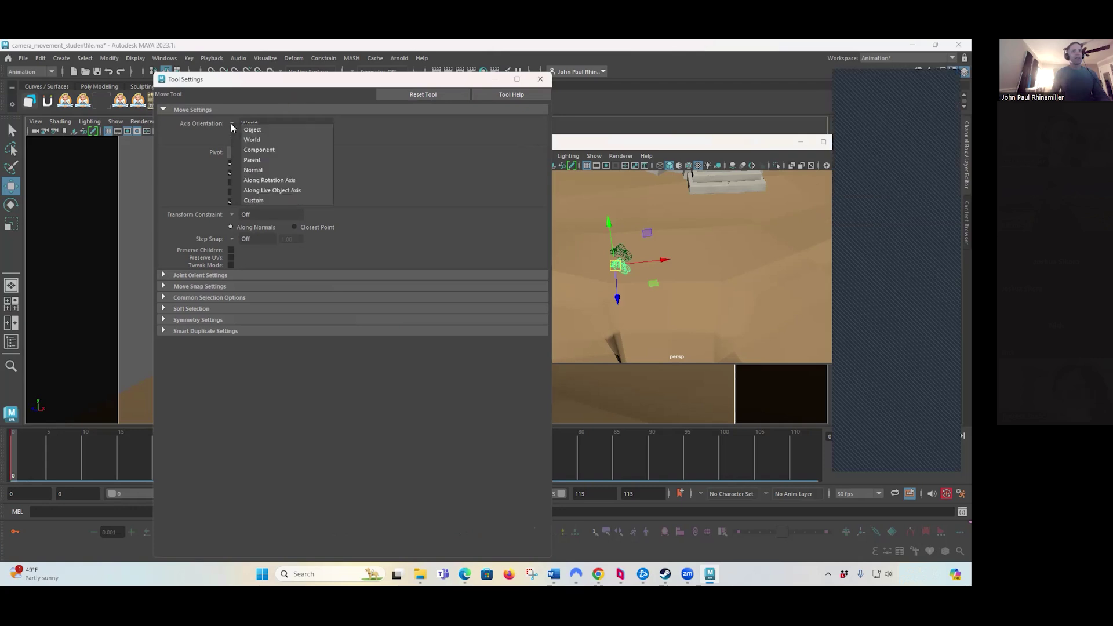
left_click(262, 140)
left_click(540, 78)
mouse_move(688, 300)
left_mouse_down("alt")
mouse_move(723, 311)
mouse_move(790, 296)
mouse_move(698, 274)
mouse_move(568, 302)
mouse_move(805, 282)
mouse_move(700, 277)
mouse_move(680, 291)
mouse_move(690, 307)
left_mouse_up("alt")
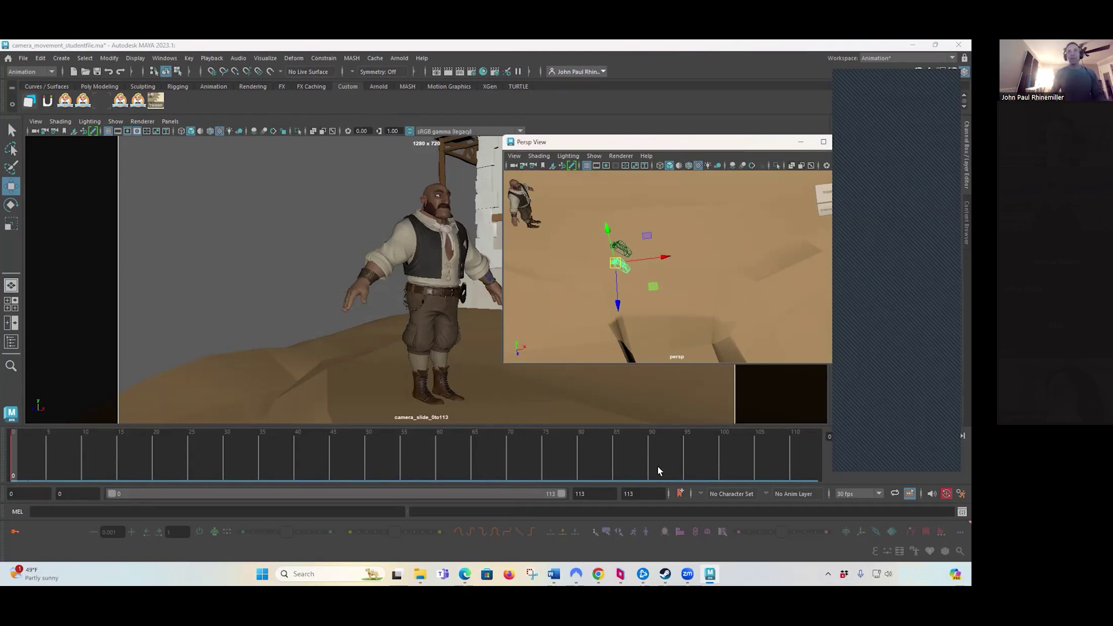
- Slide the camera along X at frame 113, key it, and play back
left_click_drag(668, 464, 838, 442)
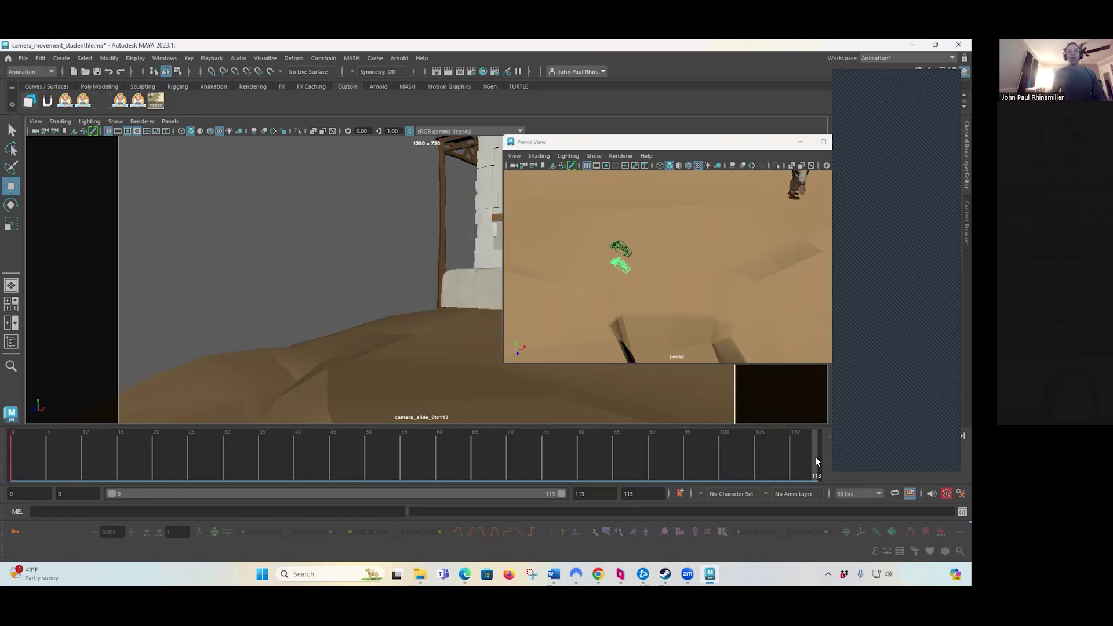
left_click(619, 265)
scroll(704, 264, "down", 5)
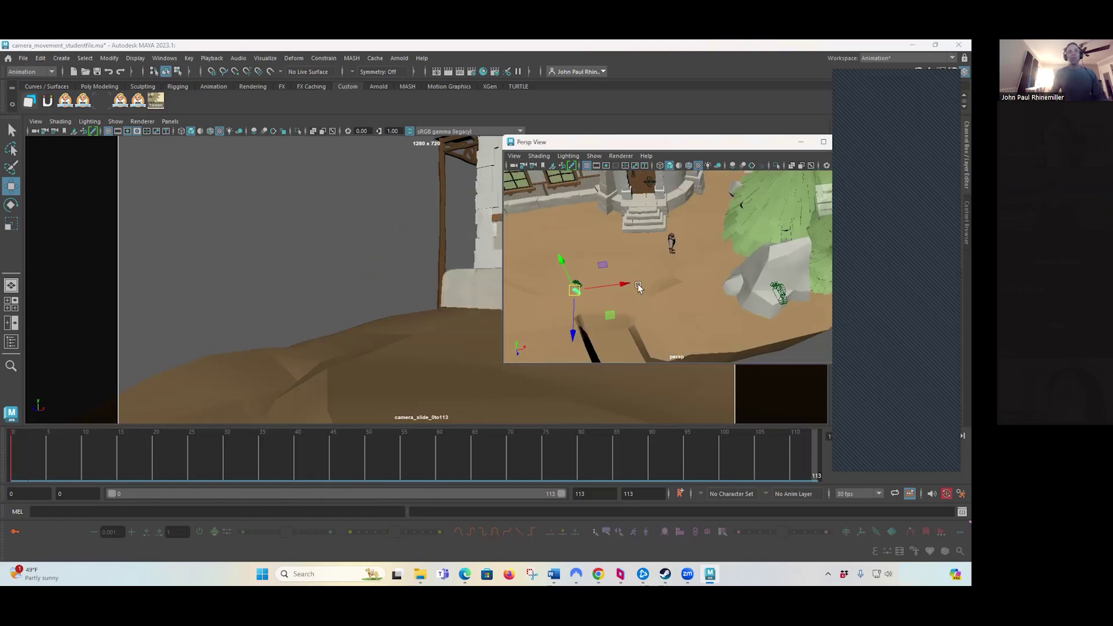
left_click_drag(627, 284, 759, 275)
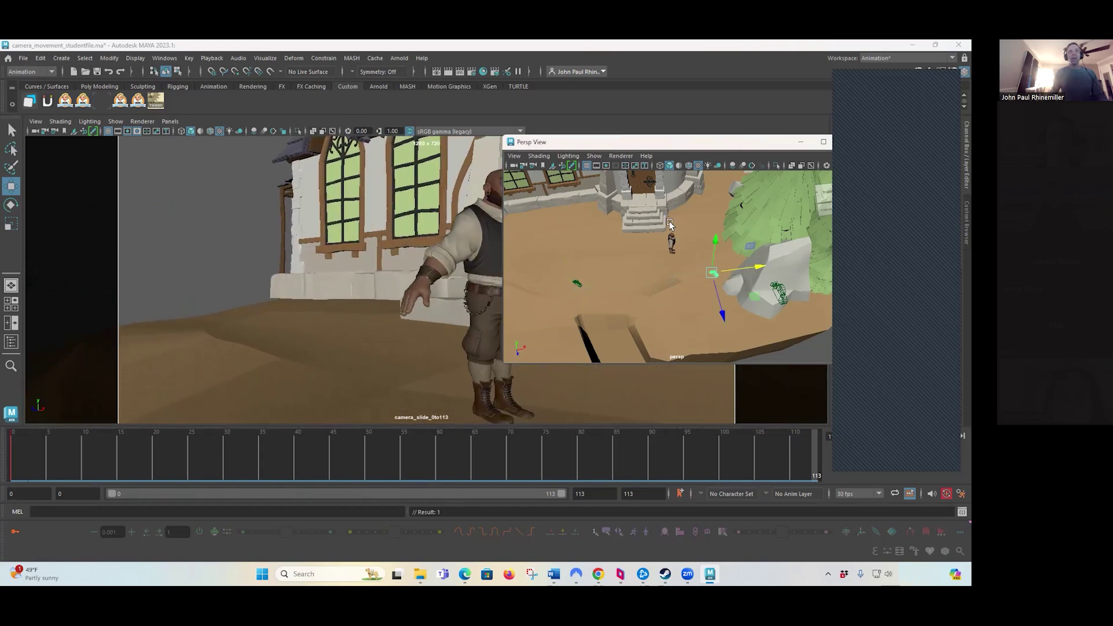
key("s")
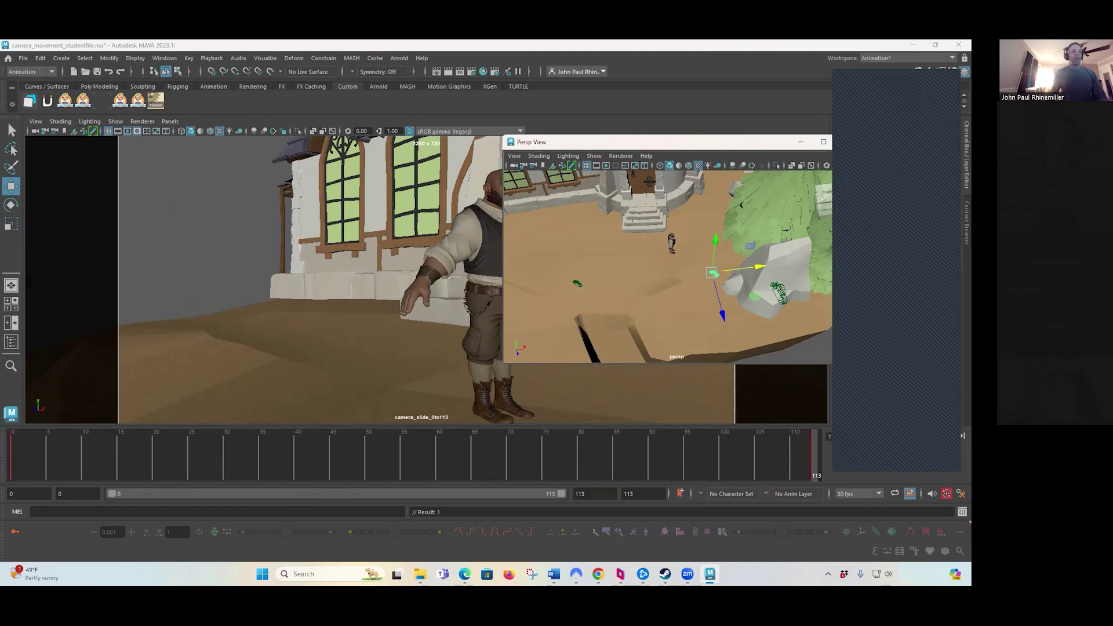
left_click(925, 436)
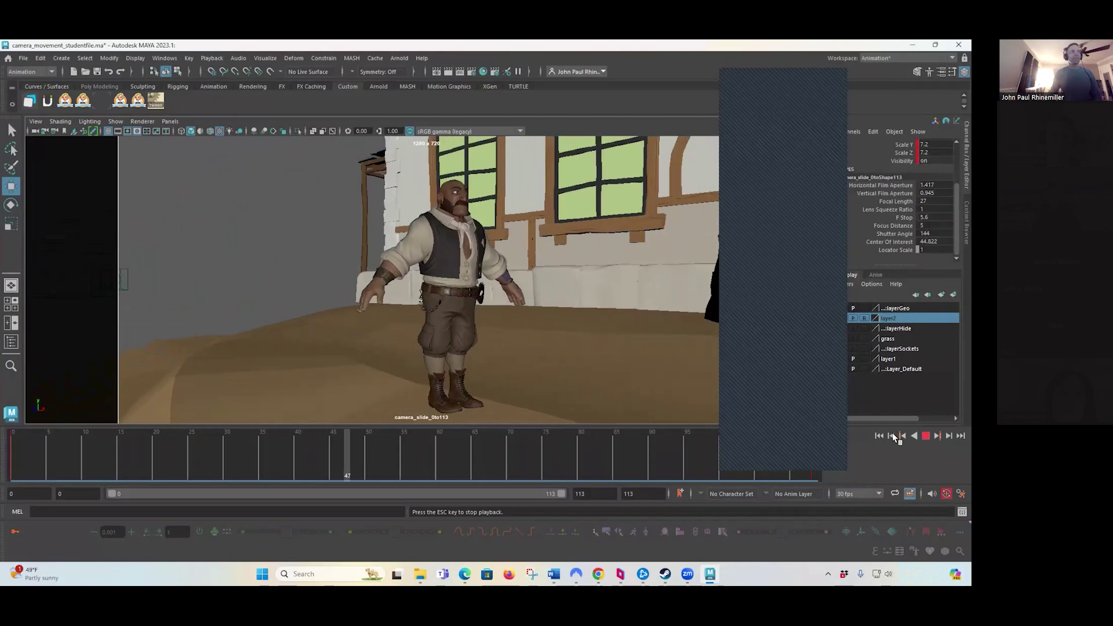
- Hide cameras in the viewport, replay the slide, and arrange the Graph Editor beside the viewport
left_click(120, 118)
left_click(143, 245)
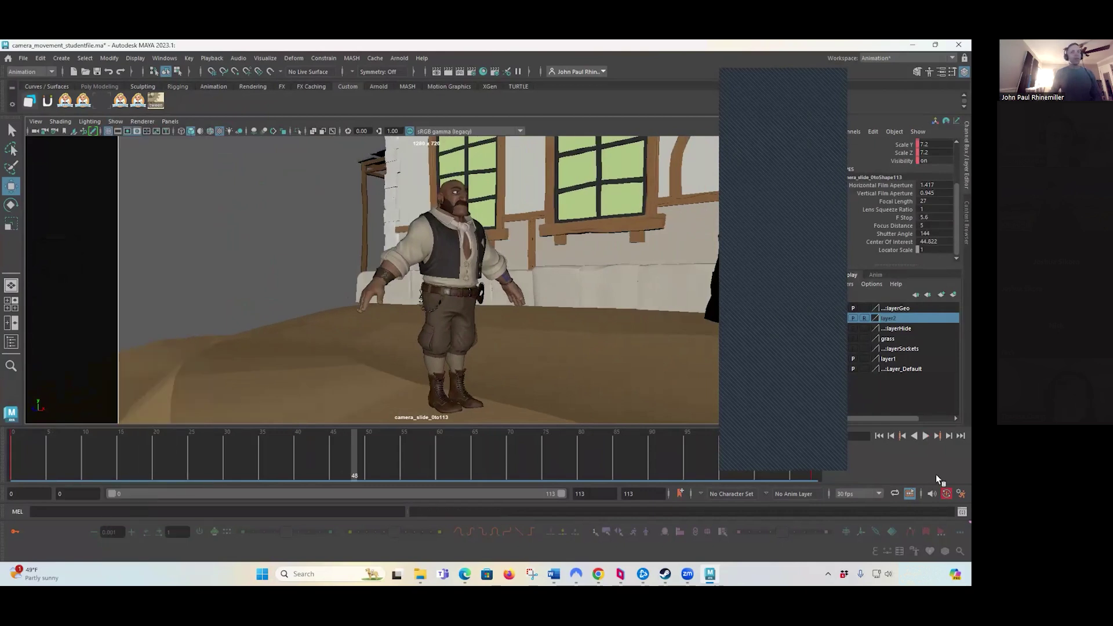
left_click(879, 436)
left_click(924, 436)
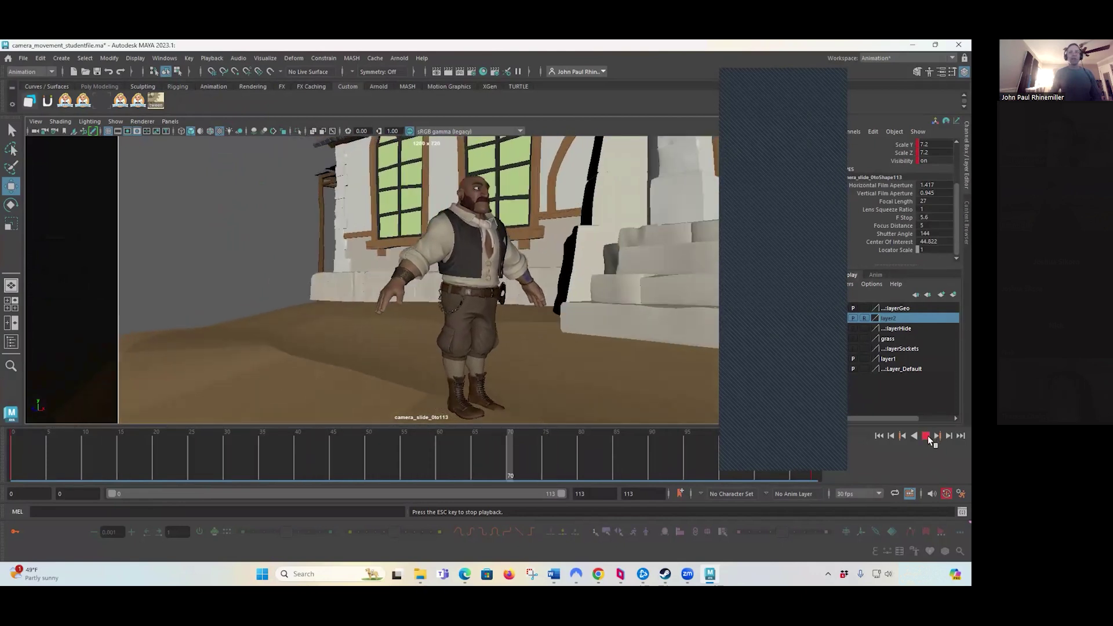
left_click(925, 436)
left_click_drag(970, 168, 220, 86)
left_click_drag(54, 67, 226, 238)
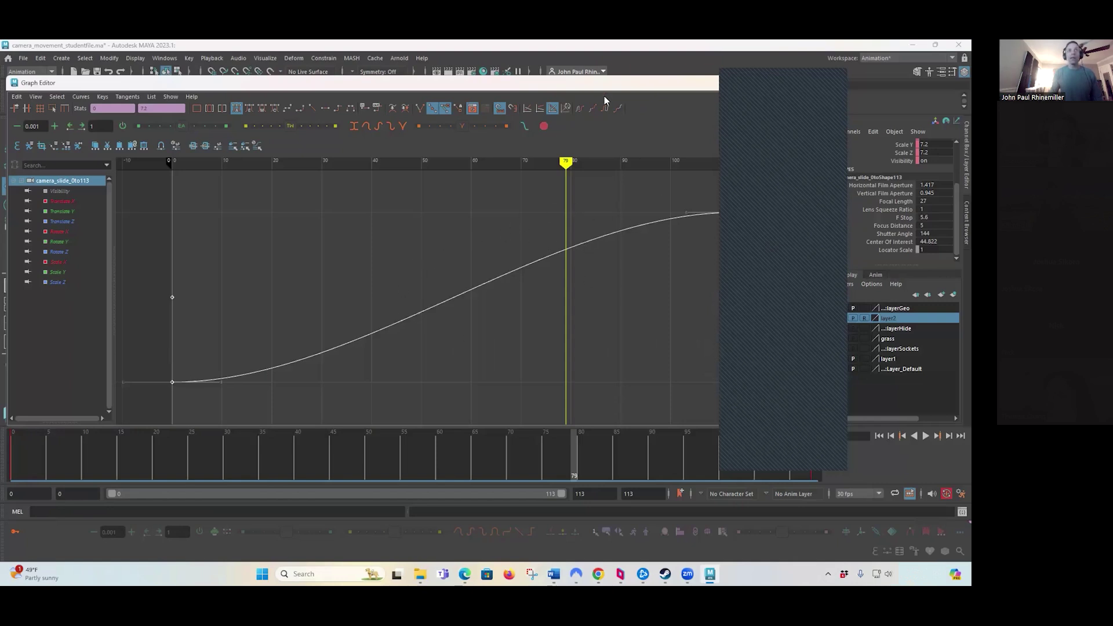
- Move the Graph Editor away and replay the slide from the start
left_click_drag(562, 91, 970, 121)
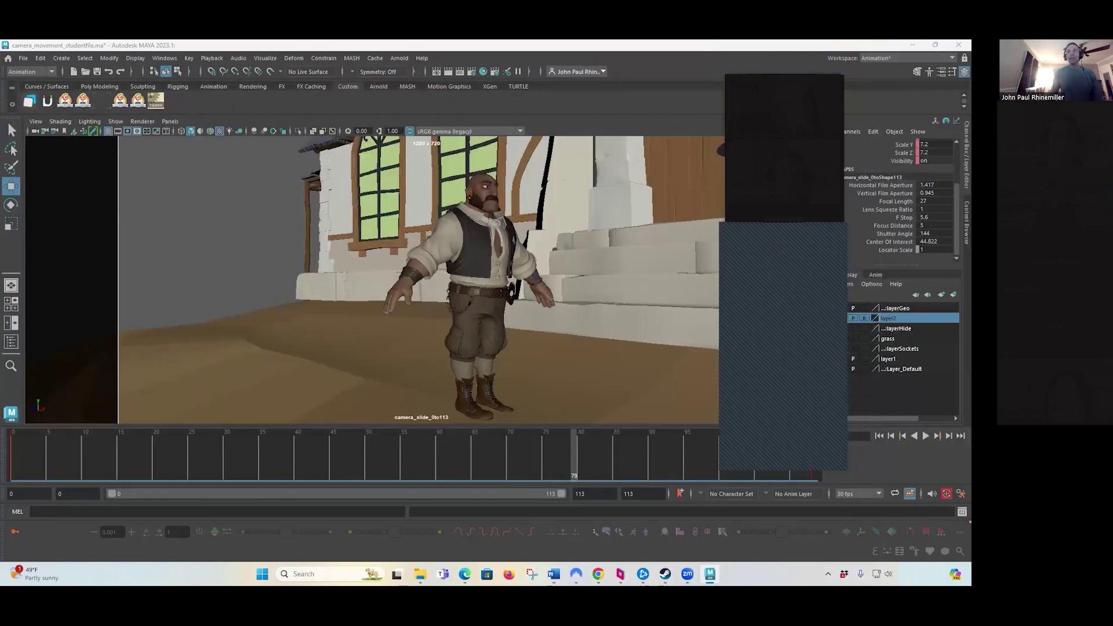
left_click(13, 442)
key("alt+v")
left_click(22, 430)
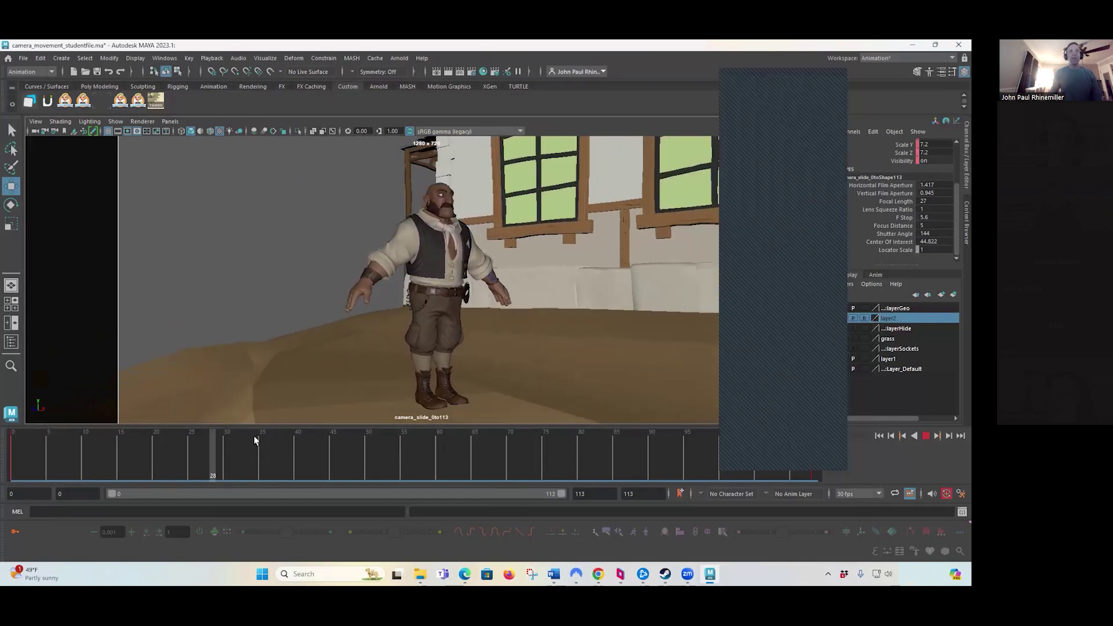
key("Escape")
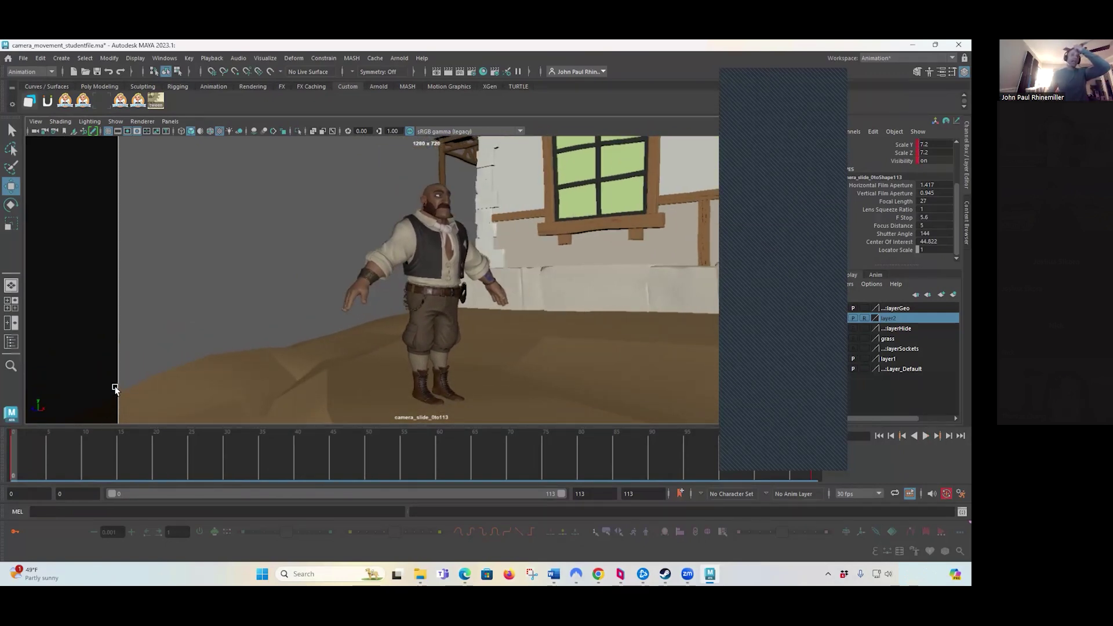
- Go to frame 20 and open the tweenMachine window
mouse_move(43, 436)
left_mouse_down()
mouse_move(31, 444)
mouse_move(211, 448)
mouse_move(111, 448)
mouse_move(156, 446)
left_mouse_up()
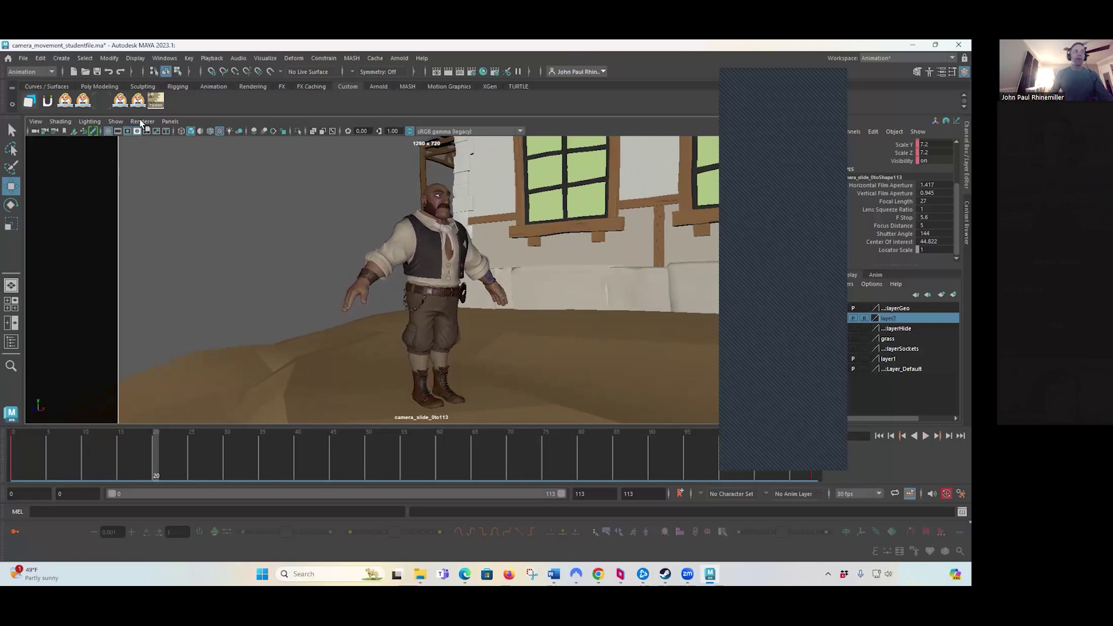
left_click(156, 101)
left_click_drag(359, 117, 535, 83)
- Add a tweenMachine inbetween at frame 20 weighted toward the earlier key, then replay
left_click(35, 131)
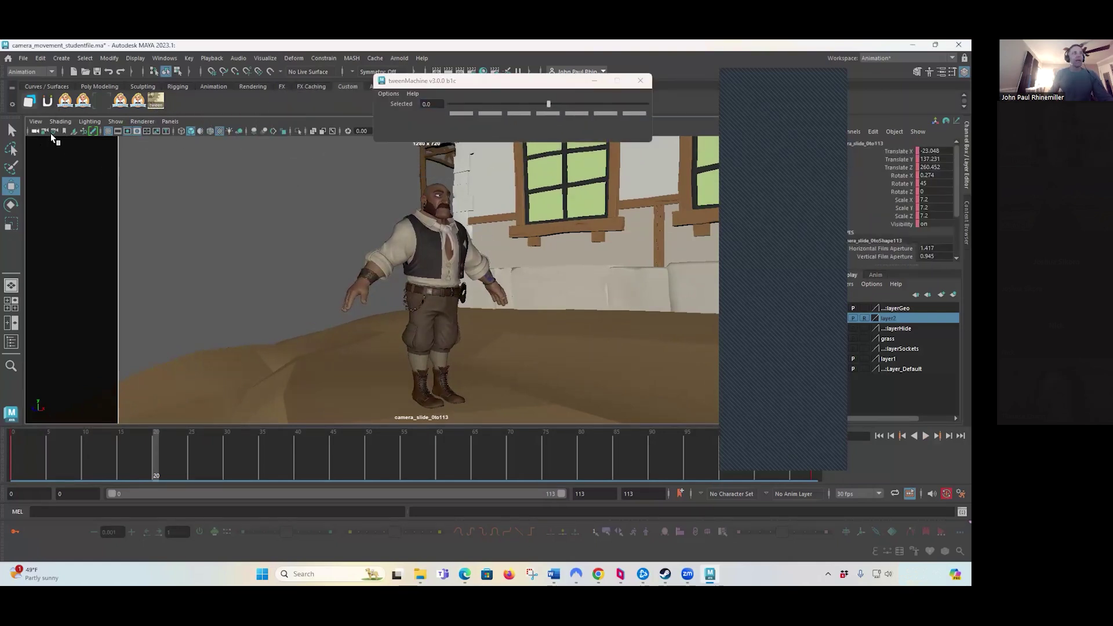
left_click_drag(547, 105, 503, 107)
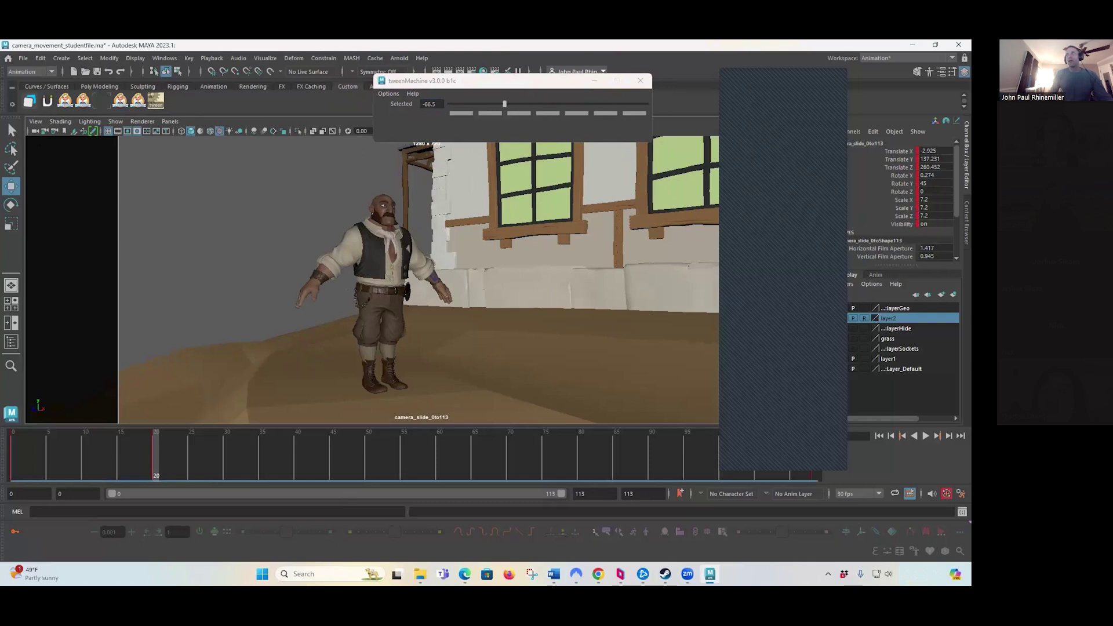
left_click_drag(76, 470, 15, 466)
key("alt+v")
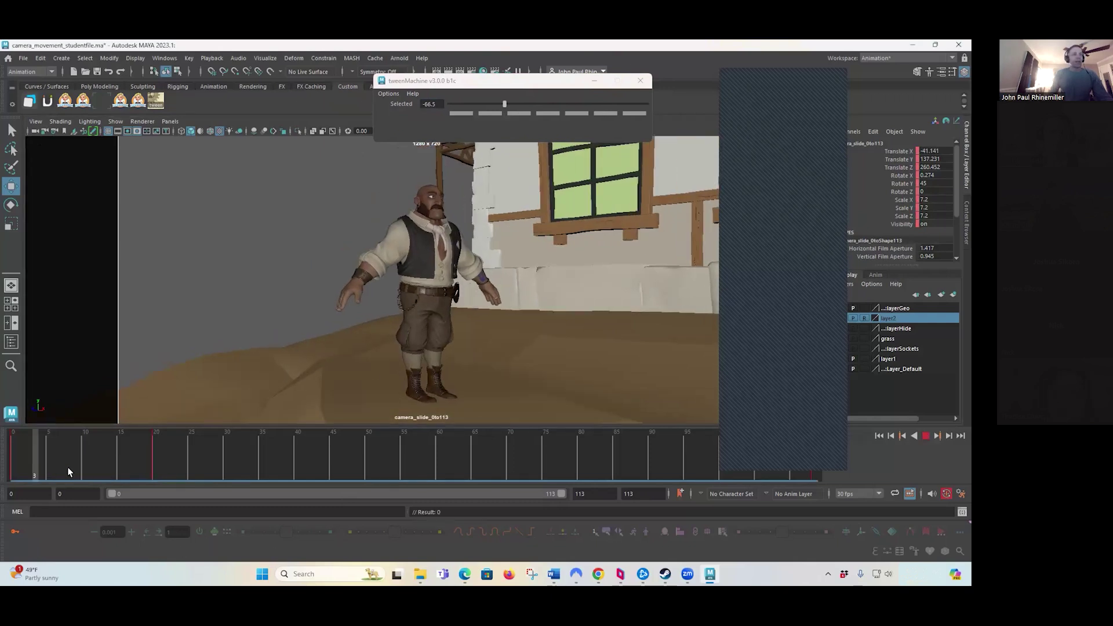
left_click_drag(120, 475, 13, 464)
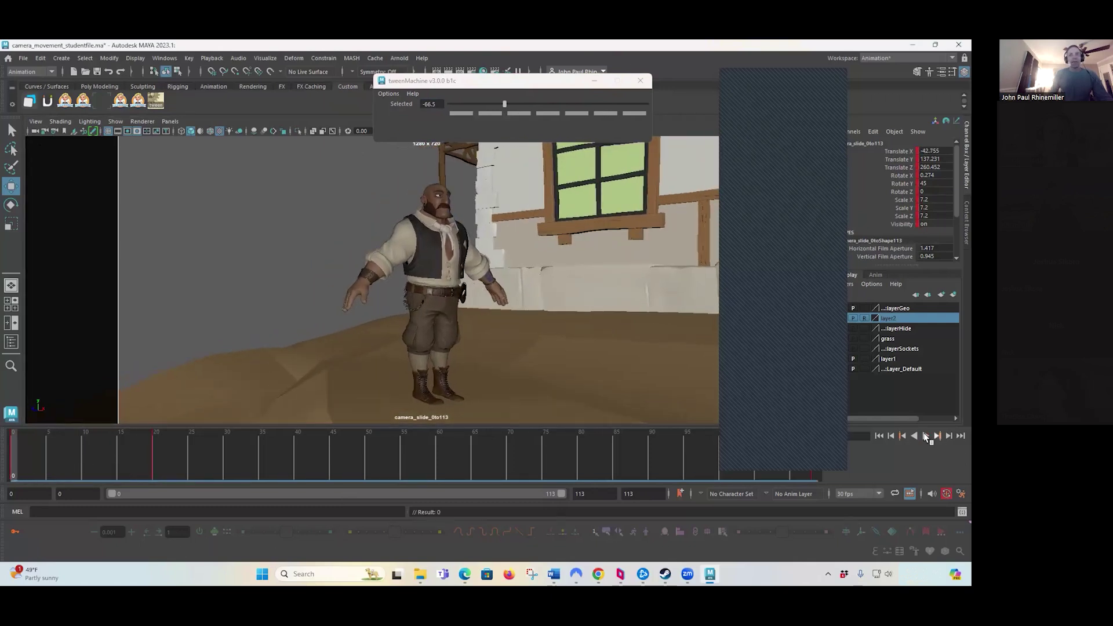
left_click(926, 436)
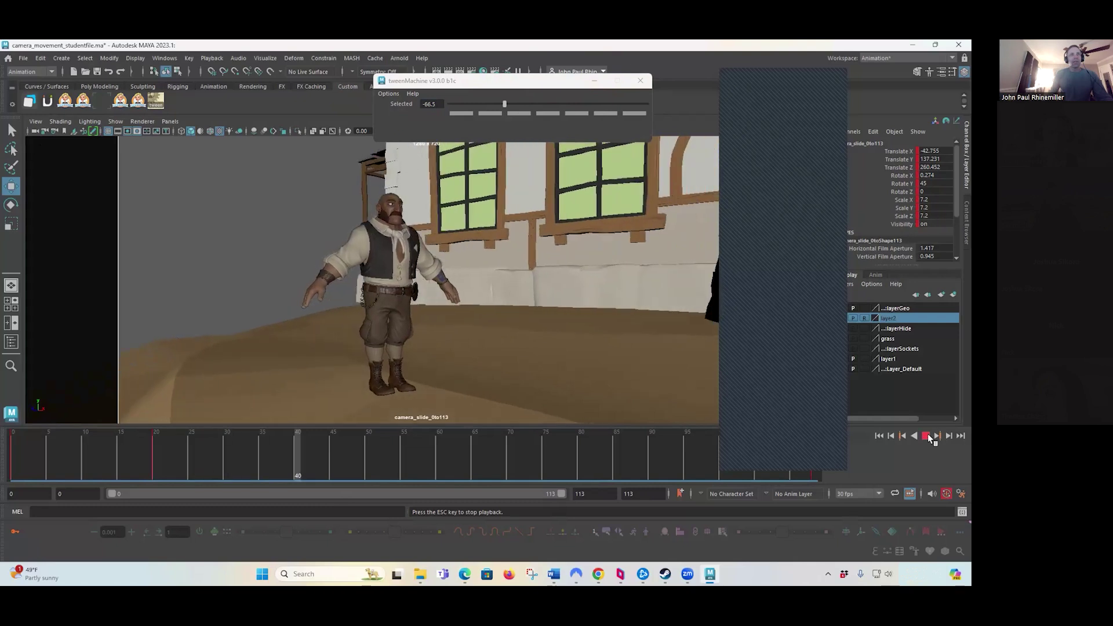
- Review timing around frame 20 and drag that key later, toward frame 25
left_click(880, 436)
left_click(926, 435)
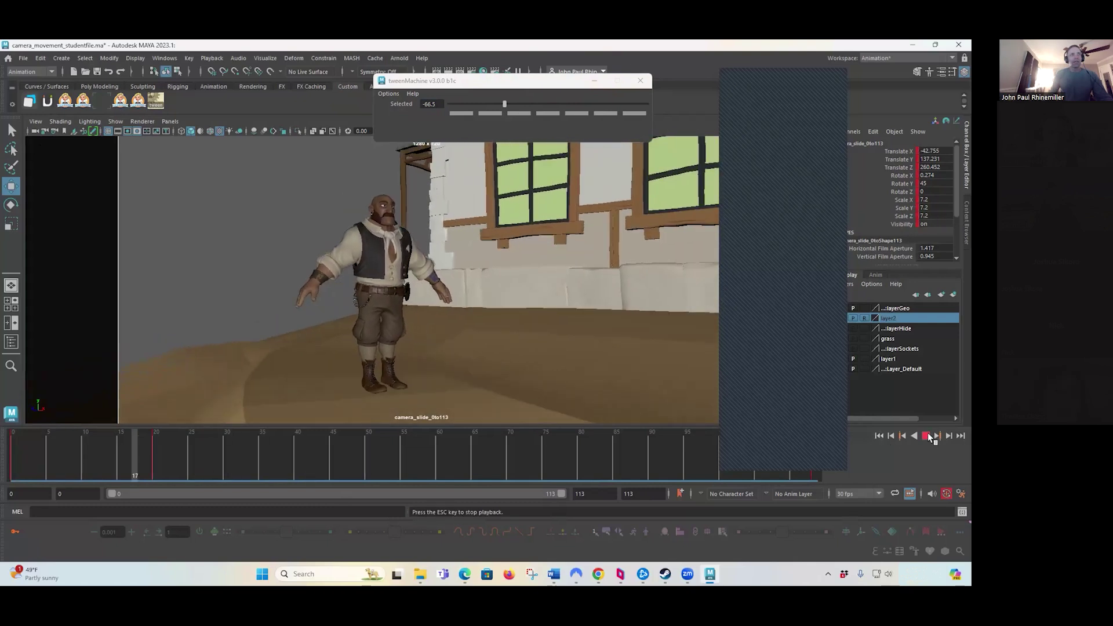
left_click(923, 436)
left_click(879, 436)
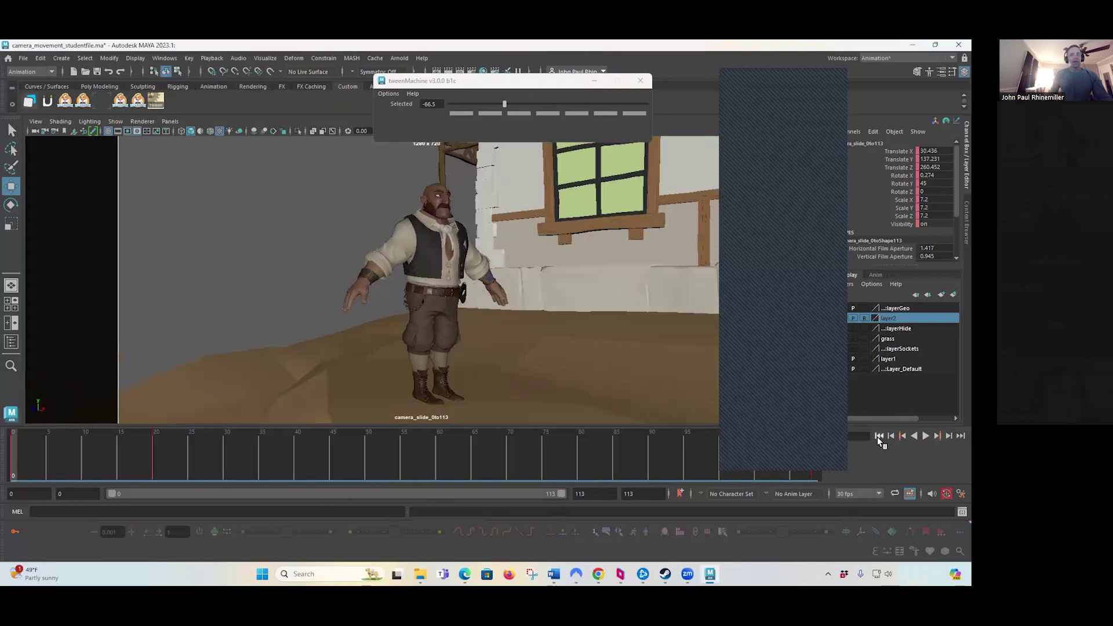
left_click(926, 436)
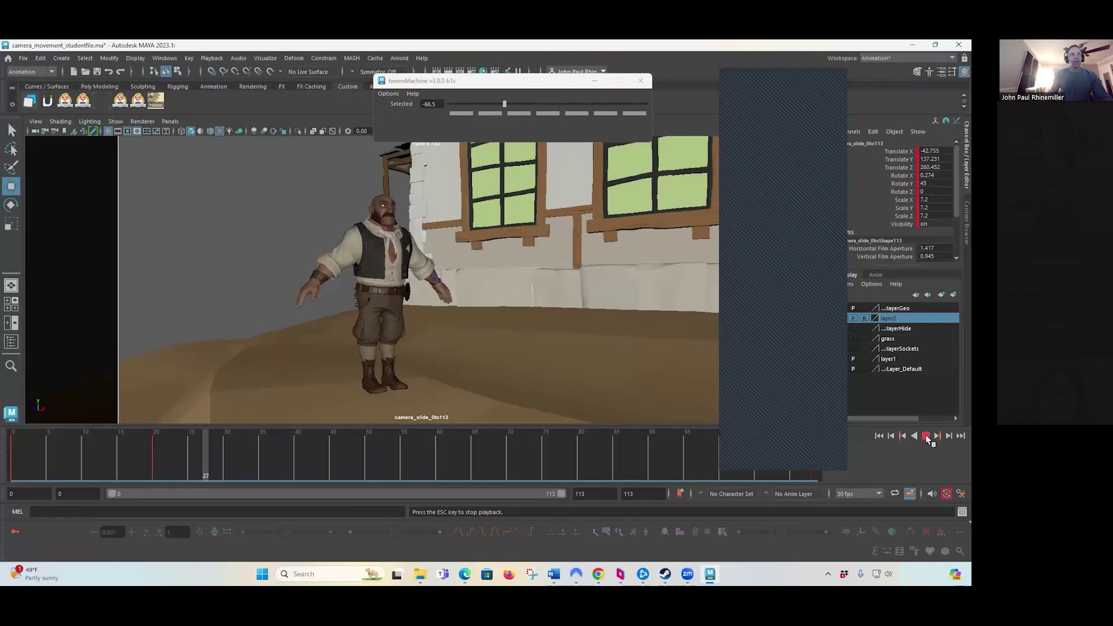
left_click_drag(41, 455, 125, 466)
left_click_drag(41, 456, 156, 468)
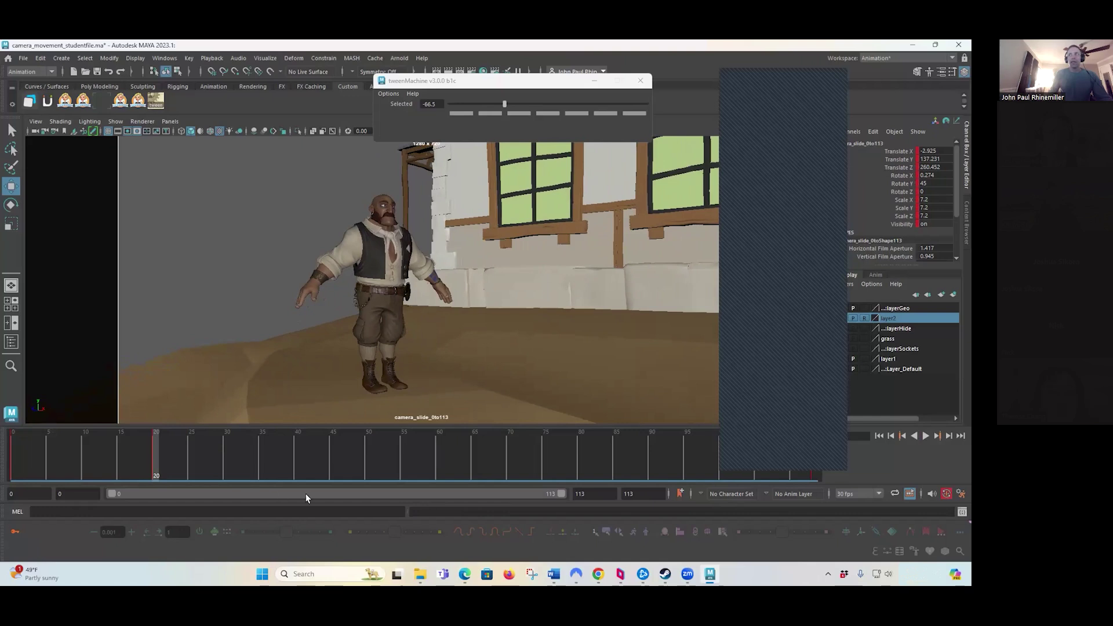
left_click_drag(151, 454, 223, 458, "shift")
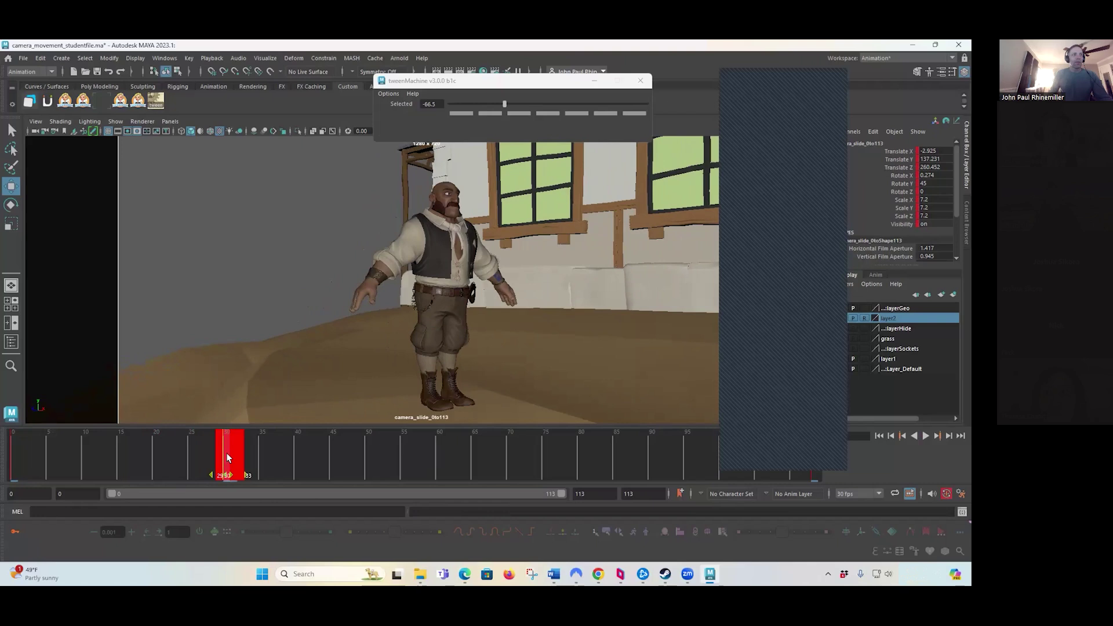
- Play back the camera slide with its key retimed to frame 30
left_click(228, 458)
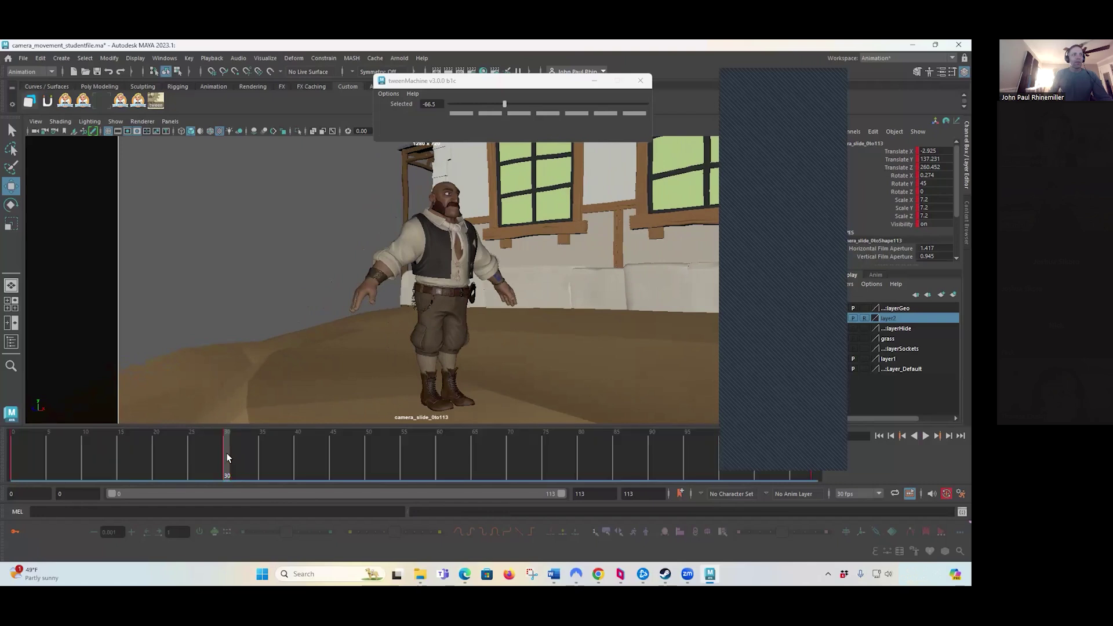
left_click(880, 436)
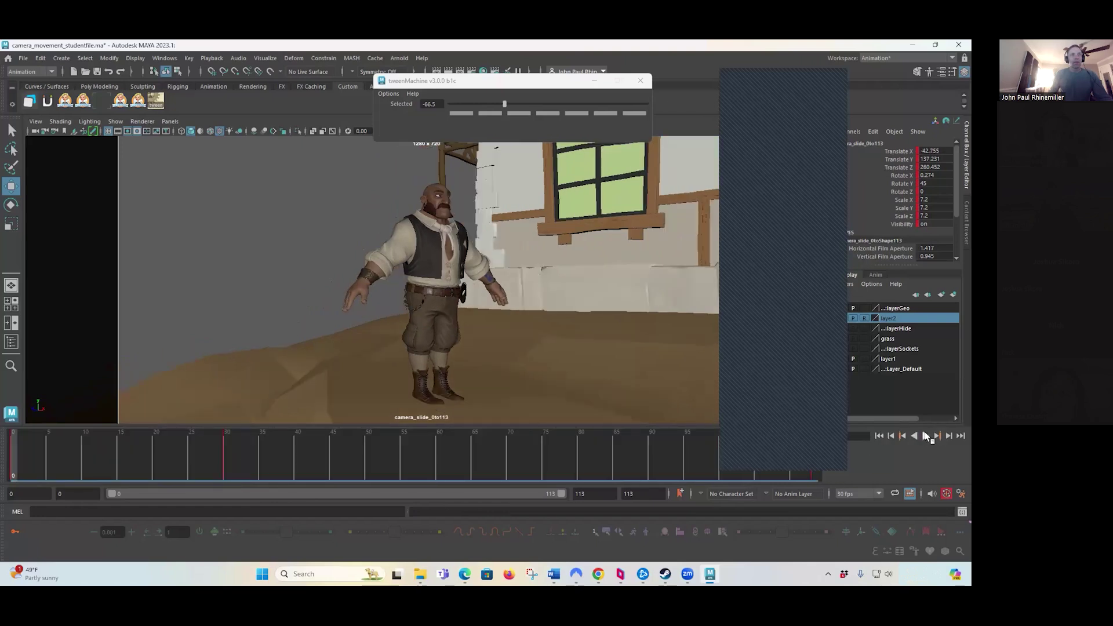
left_click(926, 436)
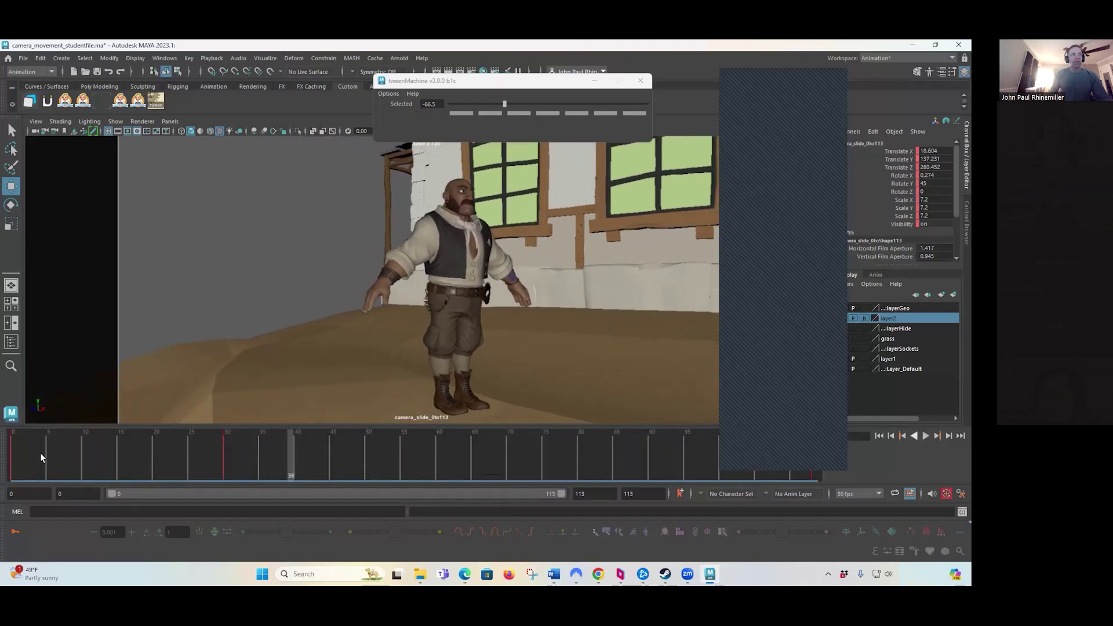
left_click(224, 473)
mouse_move(225, 471)
left_mouse_down()
mouse_move(53, 458)
mouse_move(310, 479)
mouse_move(413, 471)
mouse_move(436, 452)
mouse_move(11, 452)
left_mouse_up()
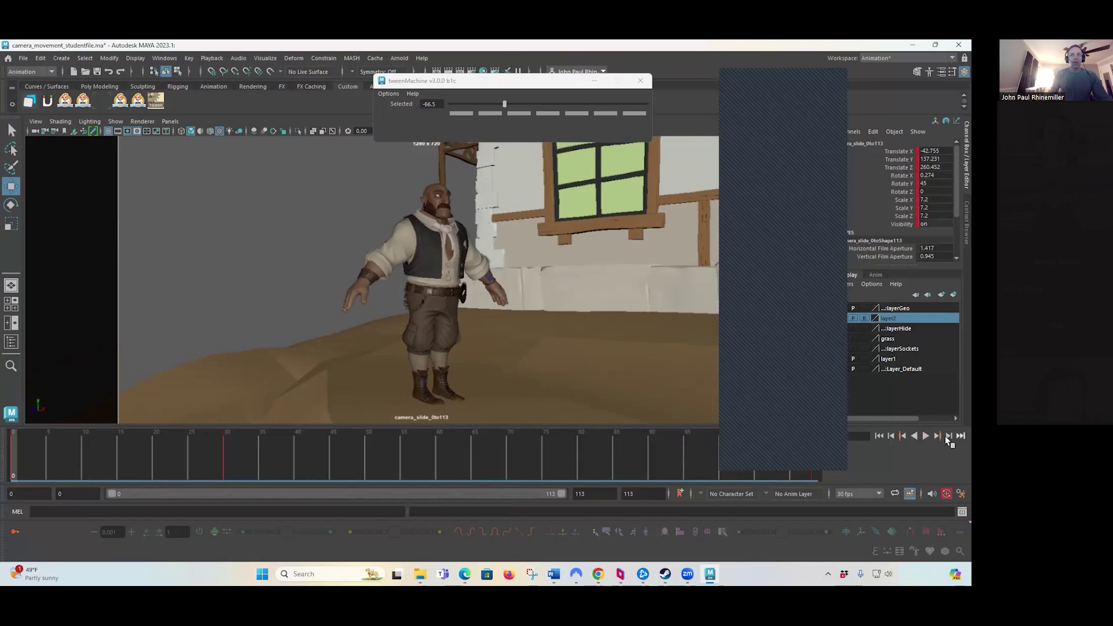
left_click(926, 436)
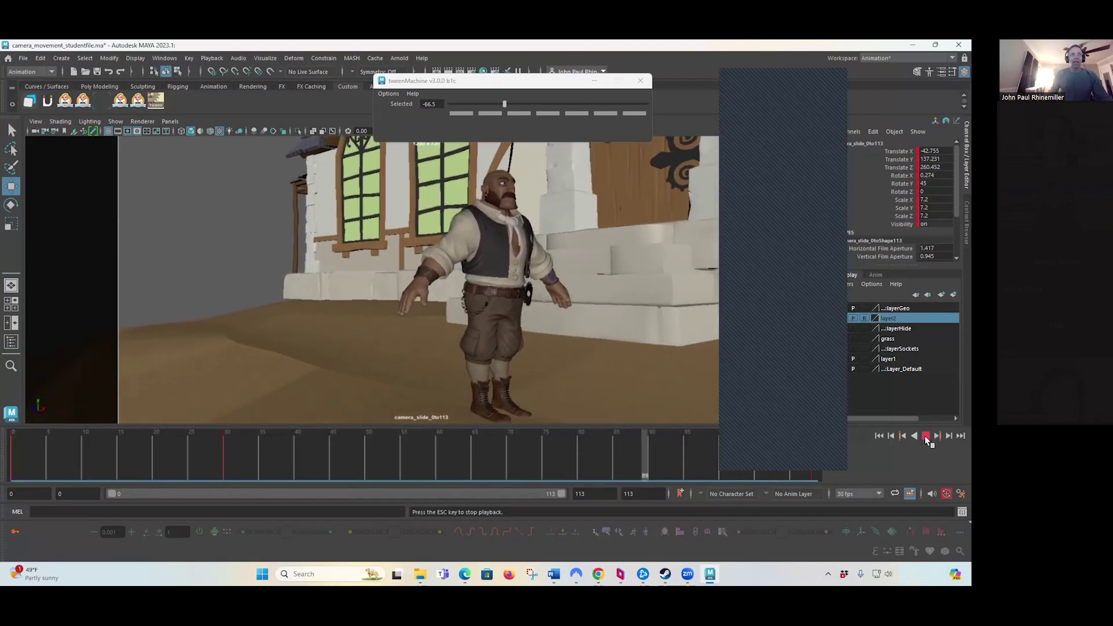
left_click(925, 436)
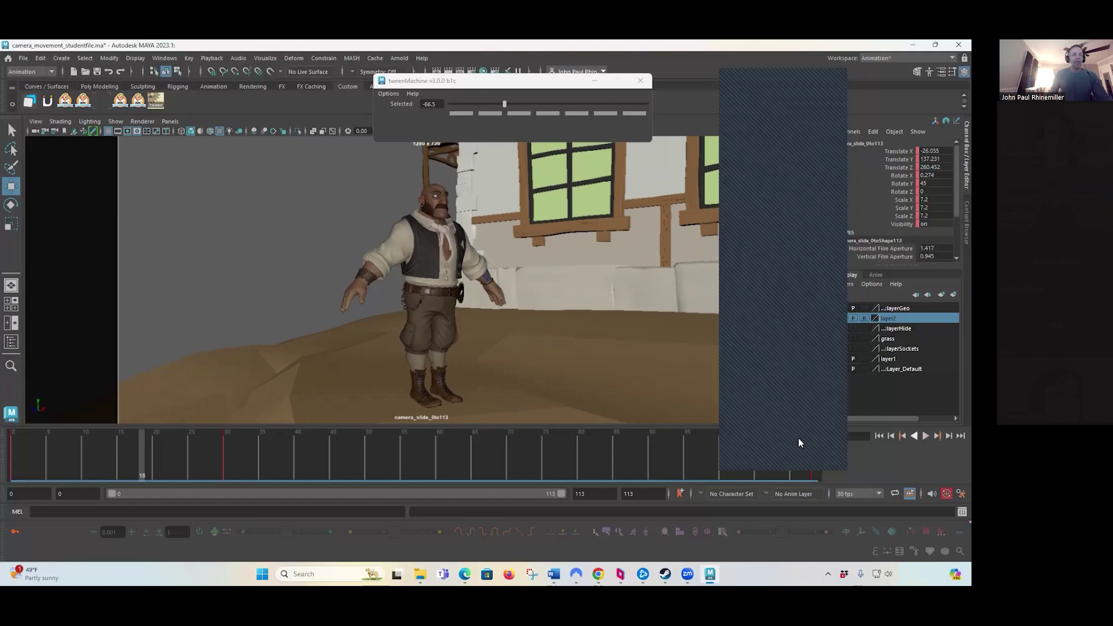
- Key a tweenMachine inbetween at frame 10 weighted -60 toward the first key
left_click_drag(134, 444, 82, 448)
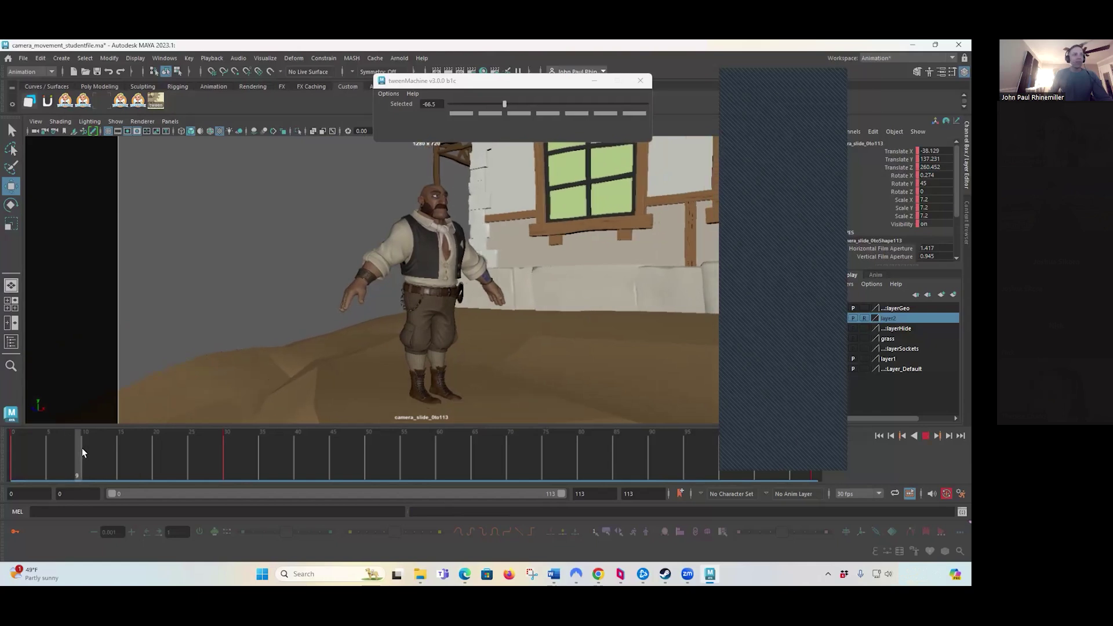
left_click(491, 114)
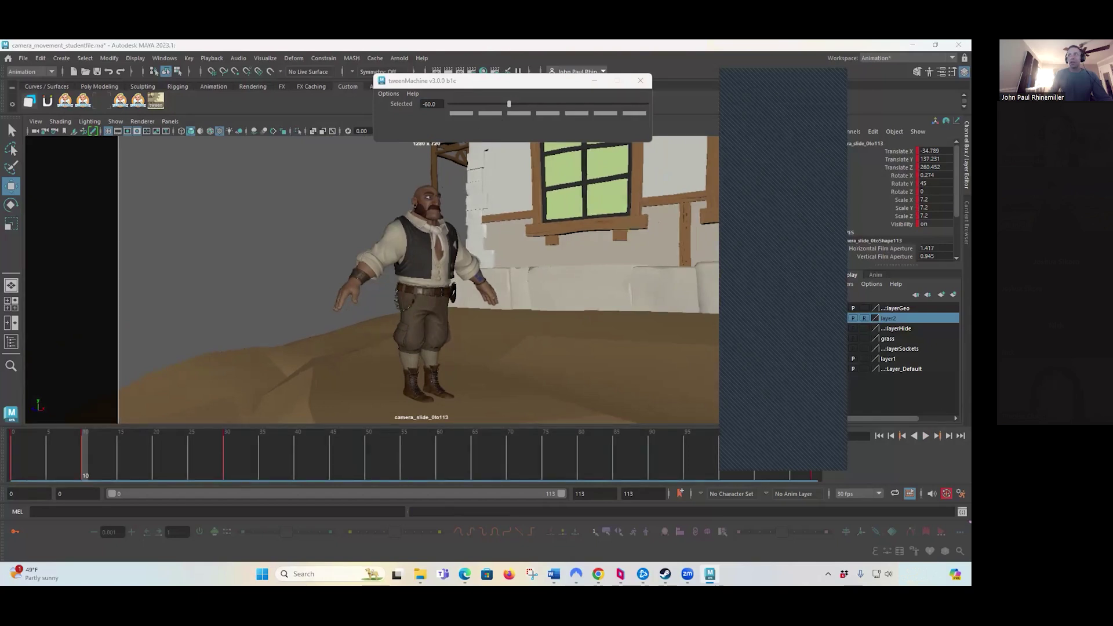
key("ctrl+z")
key("ctrl+z")
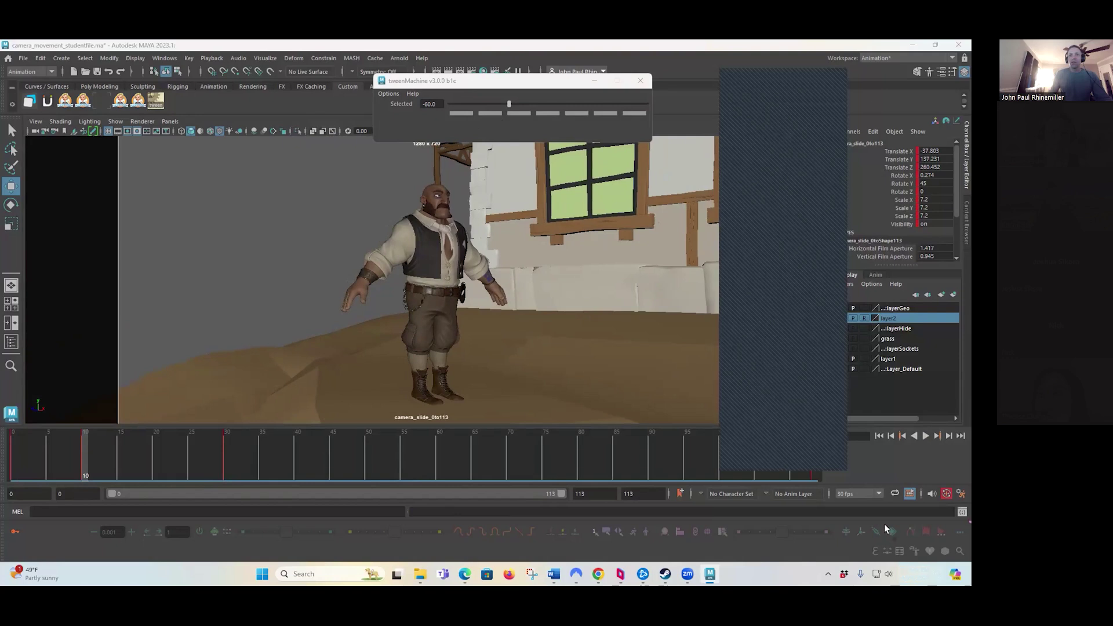
- Replay and scrub the slide around frames 26–35, then select the frame-30 camera key
left_click(926, 435)
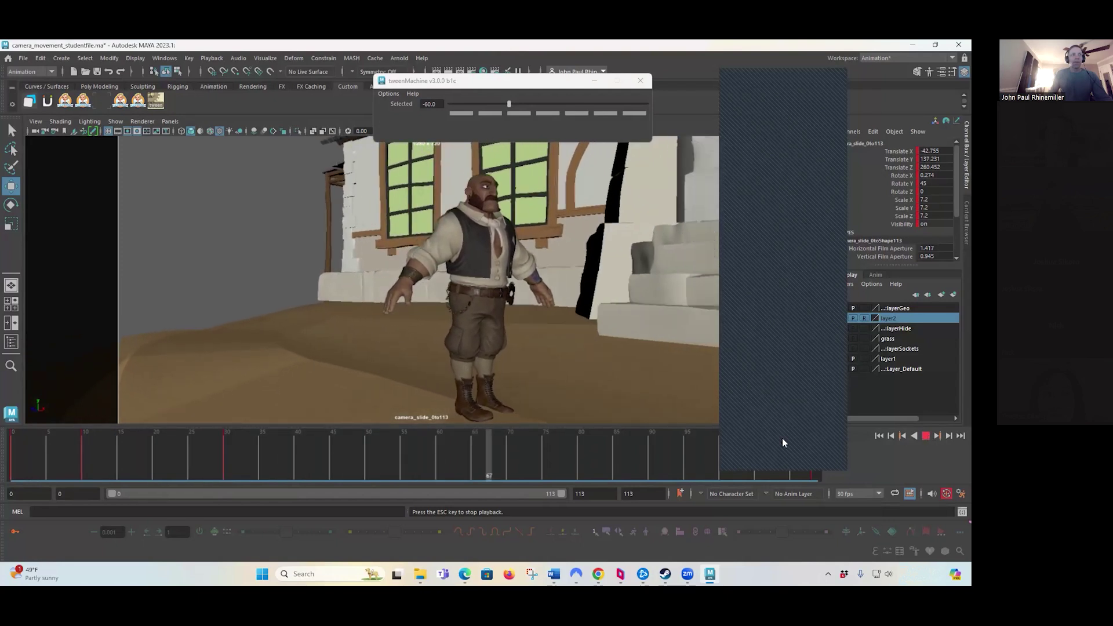
left_click(92, 457)
left_click_drag(316, 463, 198, 467)
left_click_drag(131, 467, 106, 463)
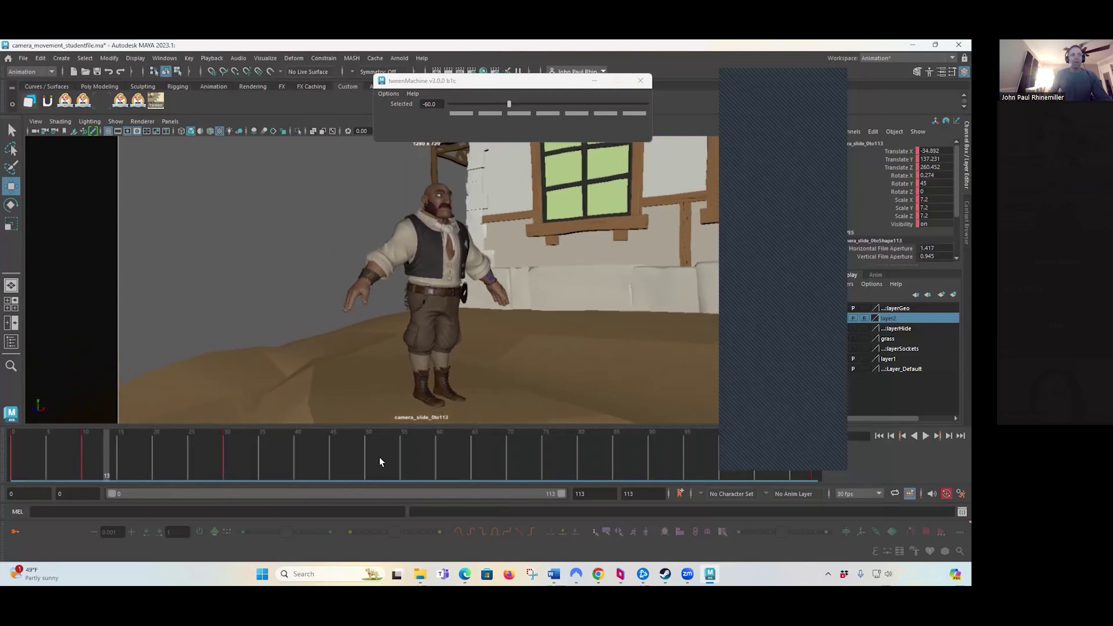
left_click(229, 463)
left_click_drag(228, 463, 221, 464, "shift")
- Delete the camera key at frame 30 and play the slide without it
right_click(224, 455)
mouse_move(259, 319)
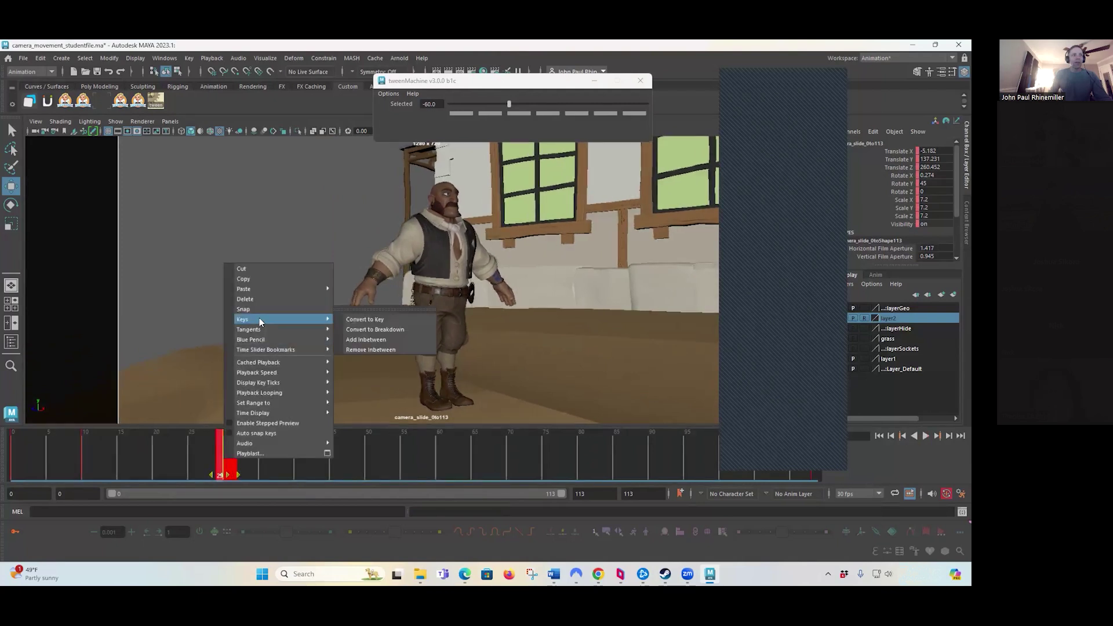
left_click(264, 299)
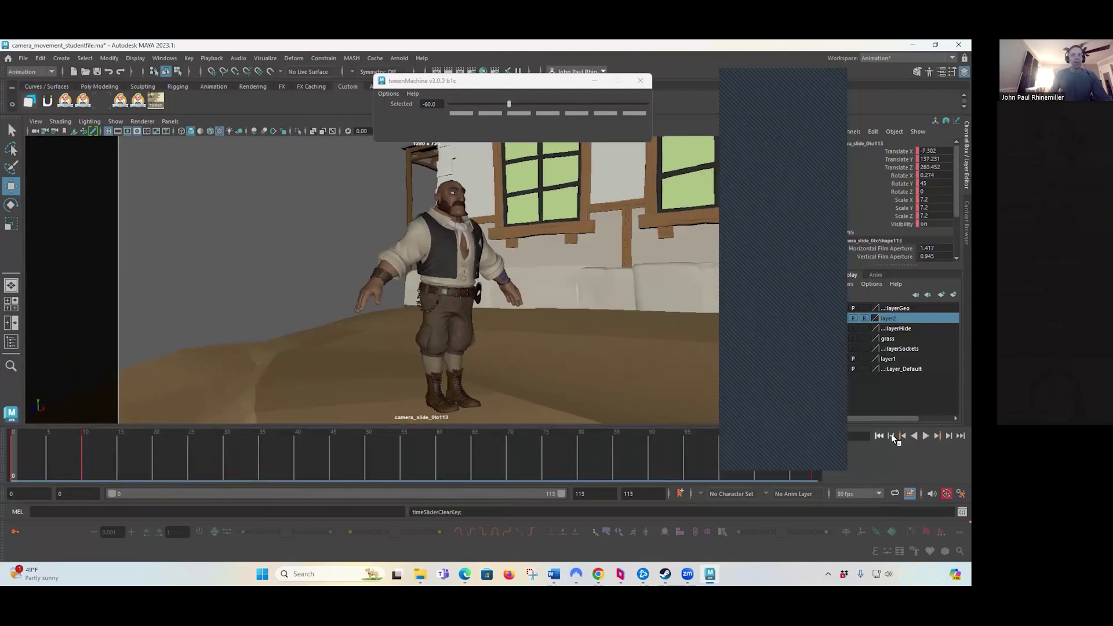
left_click(925, 436)
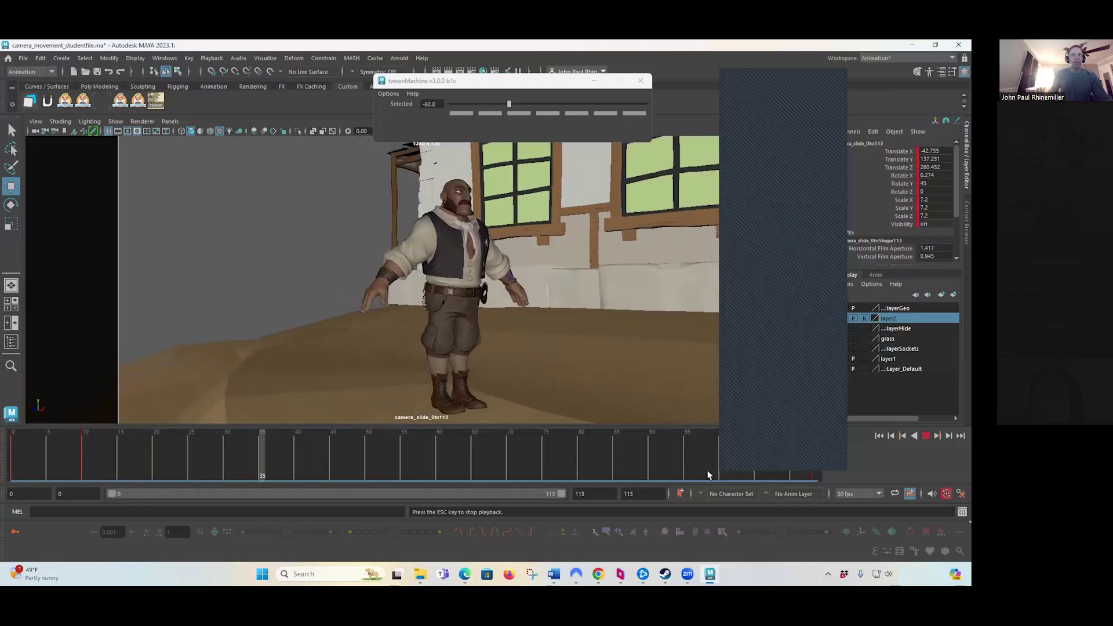
- Shift the inbetween key a frame or two later, check playback, and select the character control at frame 0
left_click_drag(89, 458, 103, 461, "shift")
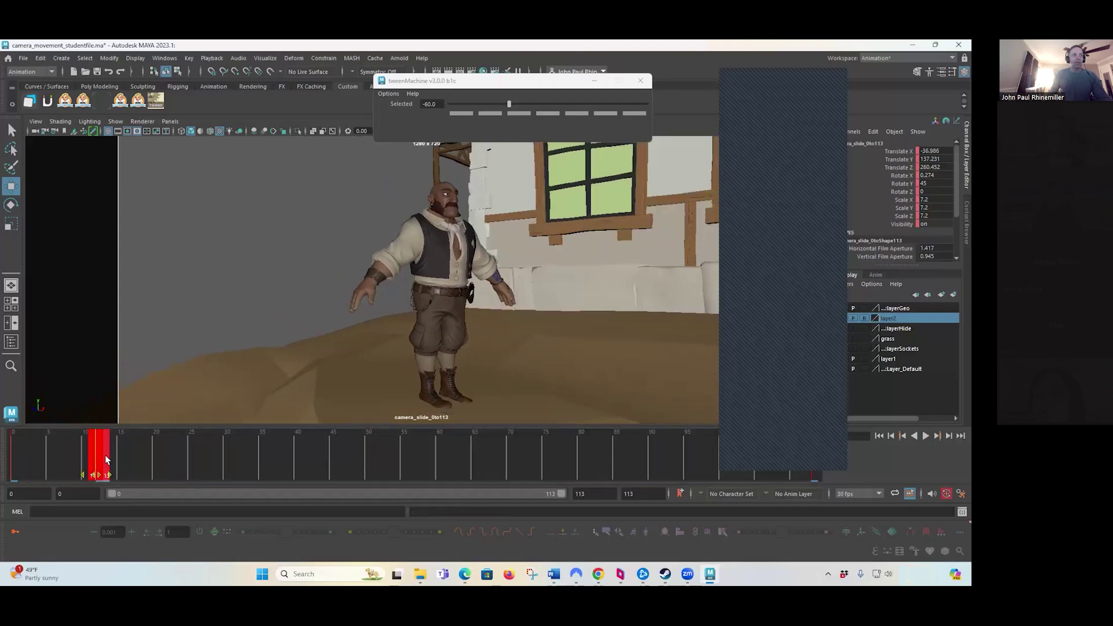
left_click(926, 436)
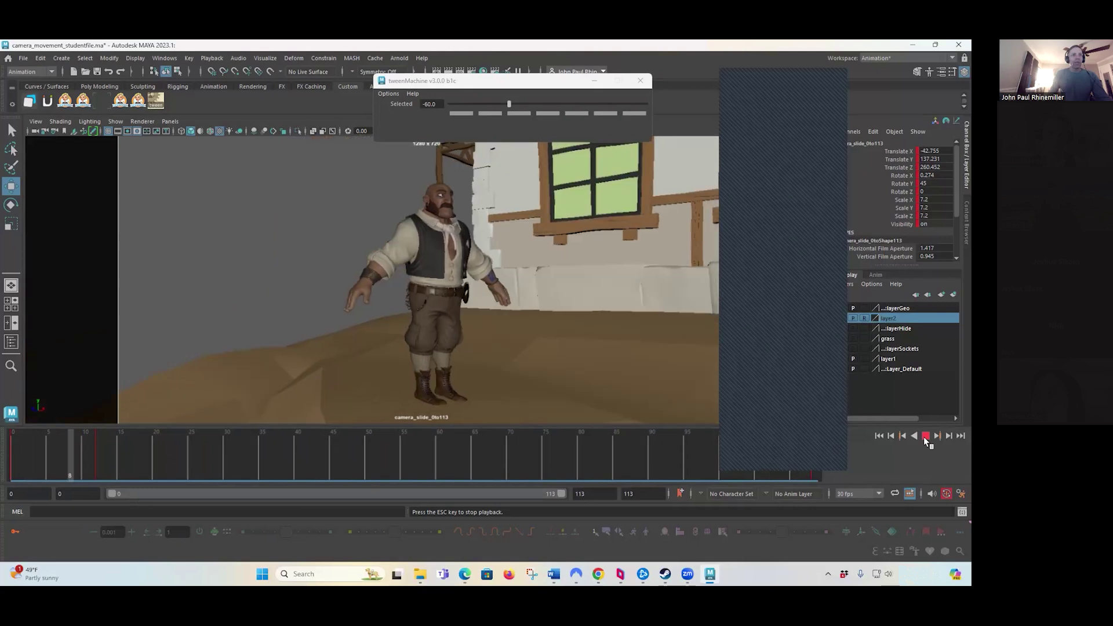
key("Escape")
left_click(10, 456)
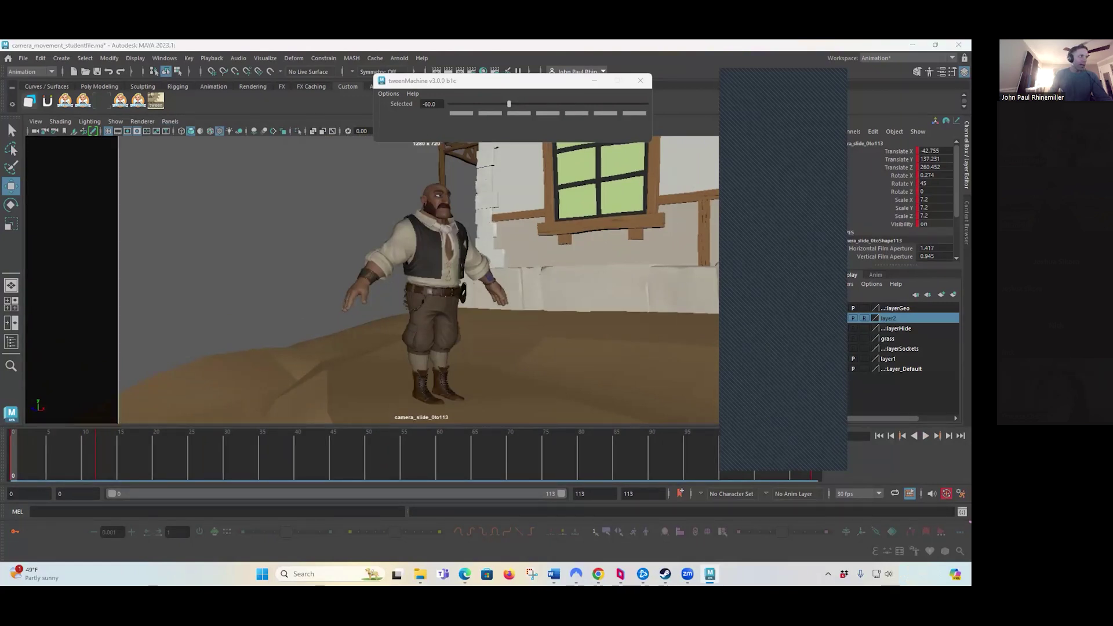
key("ctrl+z")
key("ctrl+z")
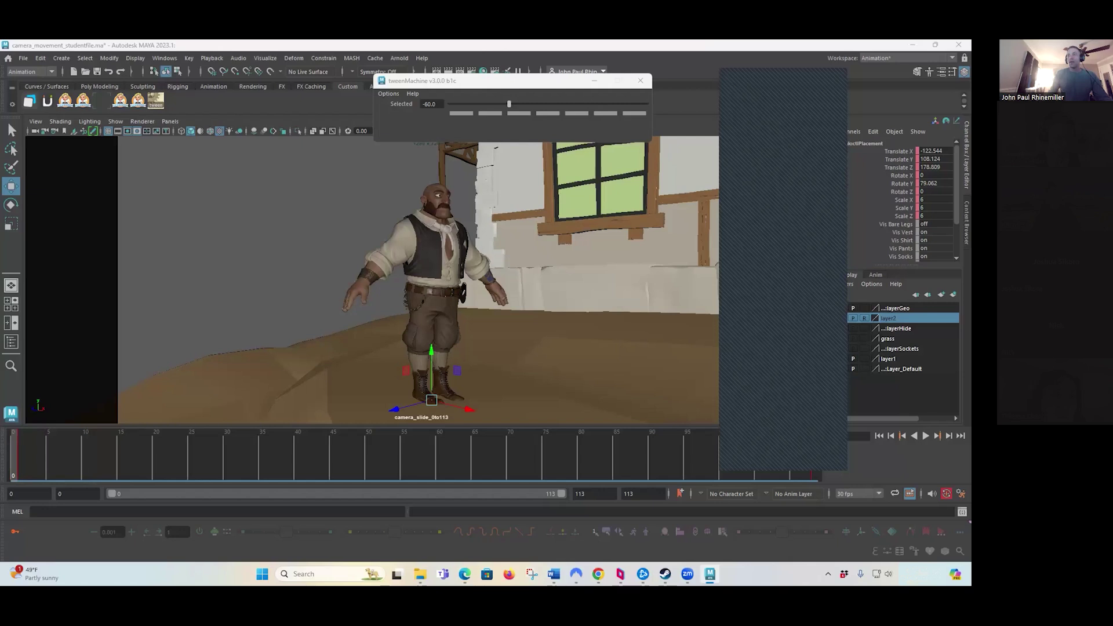
- At frame 69, move the character's placement control left to Translate X 53.509, then replay from the start
left_click(925, 436)
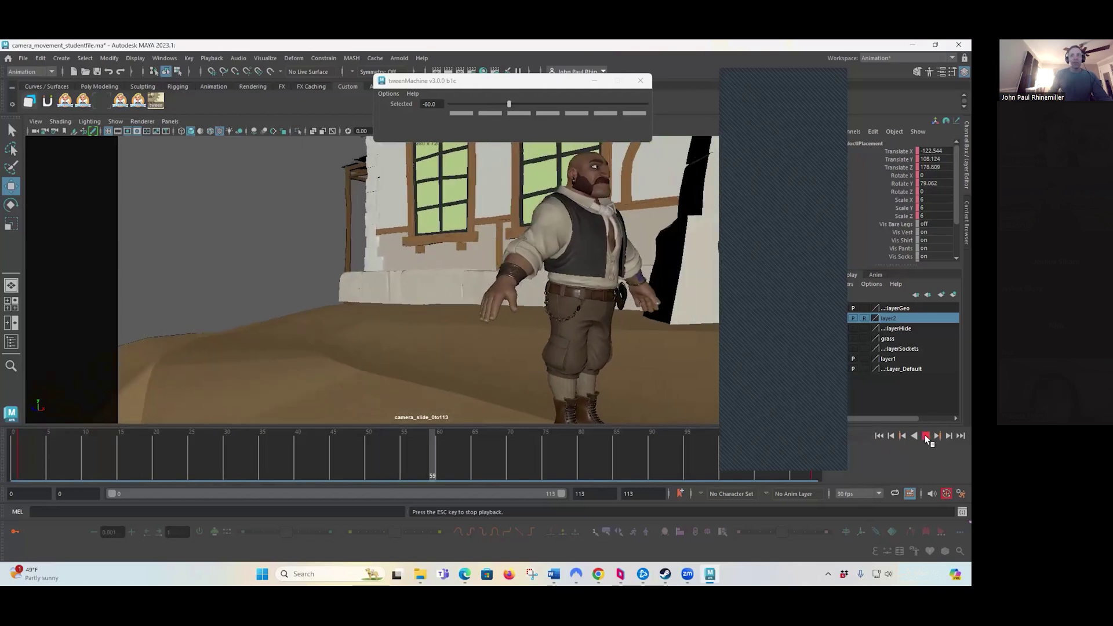
left_click(925, 436)
left_click_drag(603, 442, 570, 433)
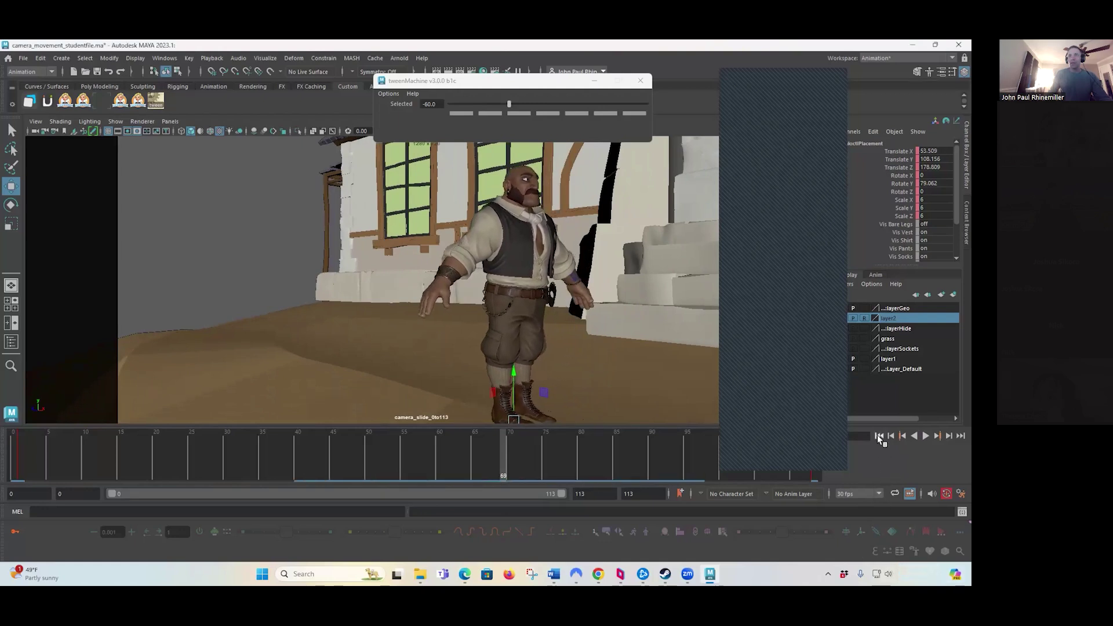
left_click(879, 436)
left_click(926, 435)
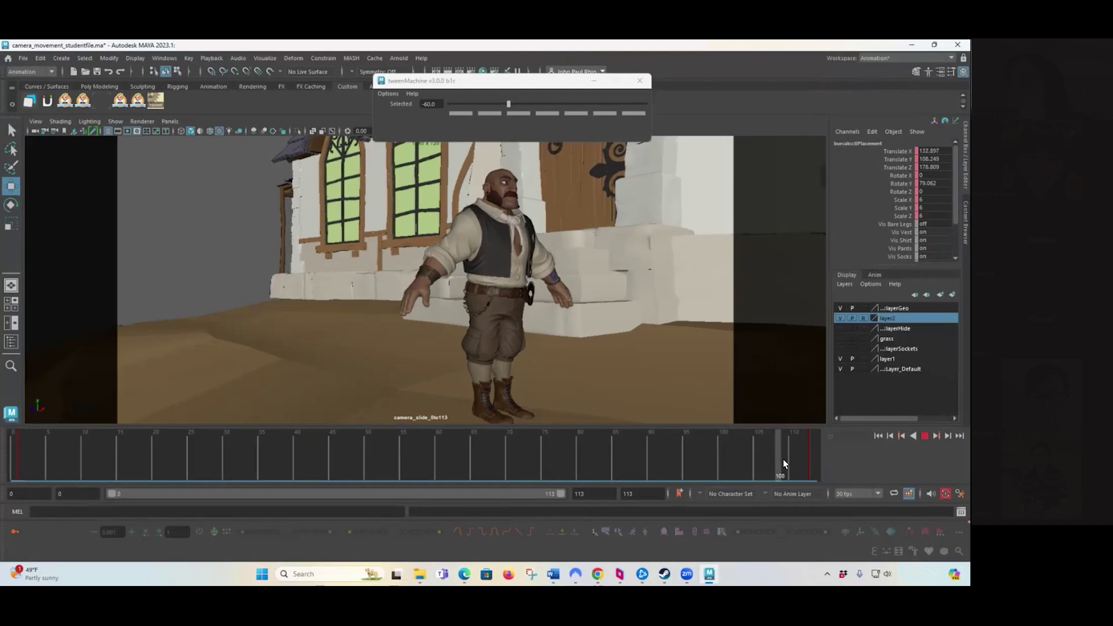
- Scrub the final frames, select camera_slide_0to113, and play the slide from frame 0
mouse_move(756, 458)
left_mouse_down()
mouse_move(589, 460)
mouse_move(827, 454)
mouse_move(815, 453)
left_mouse_up()
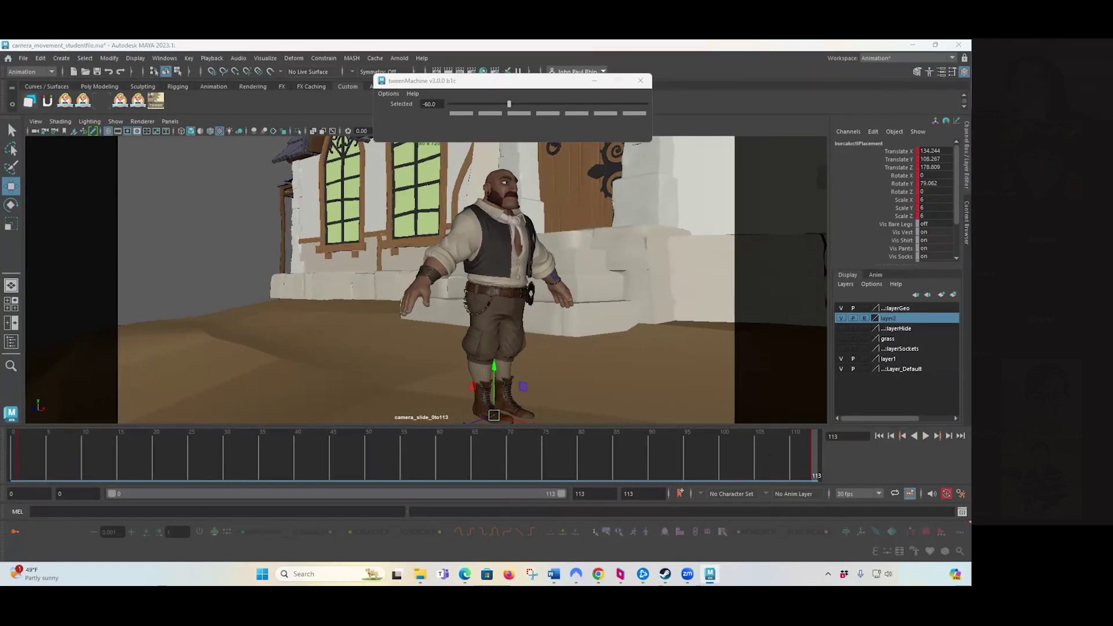
left_click_drag(748, 448, 813, 462)
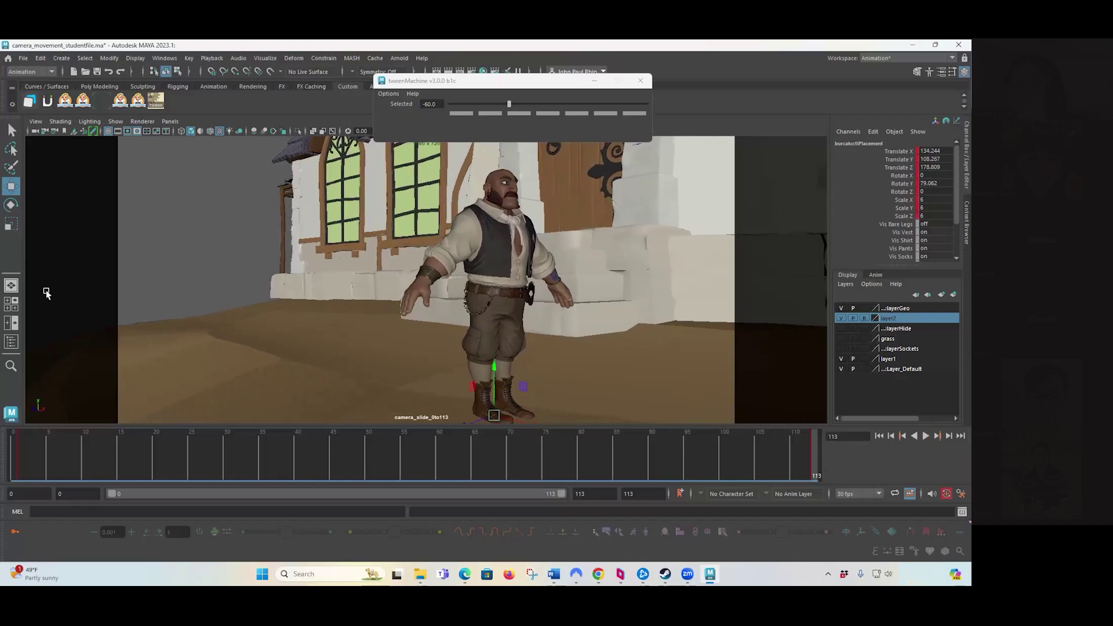
left_click(45, 132)
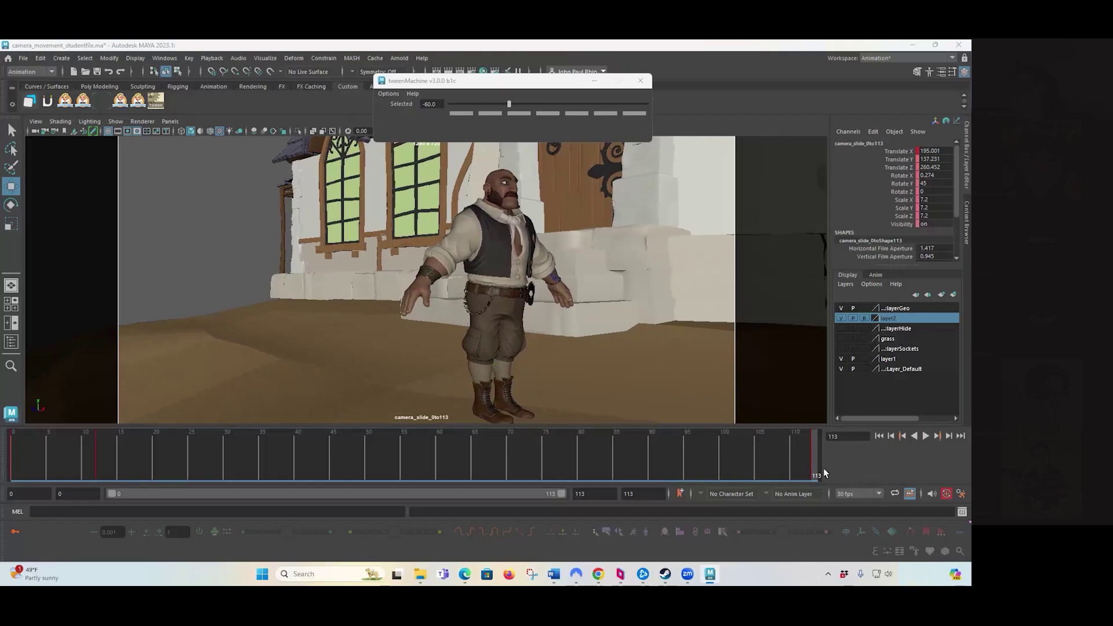
left_click(879, 436)
left_click(925, 436)
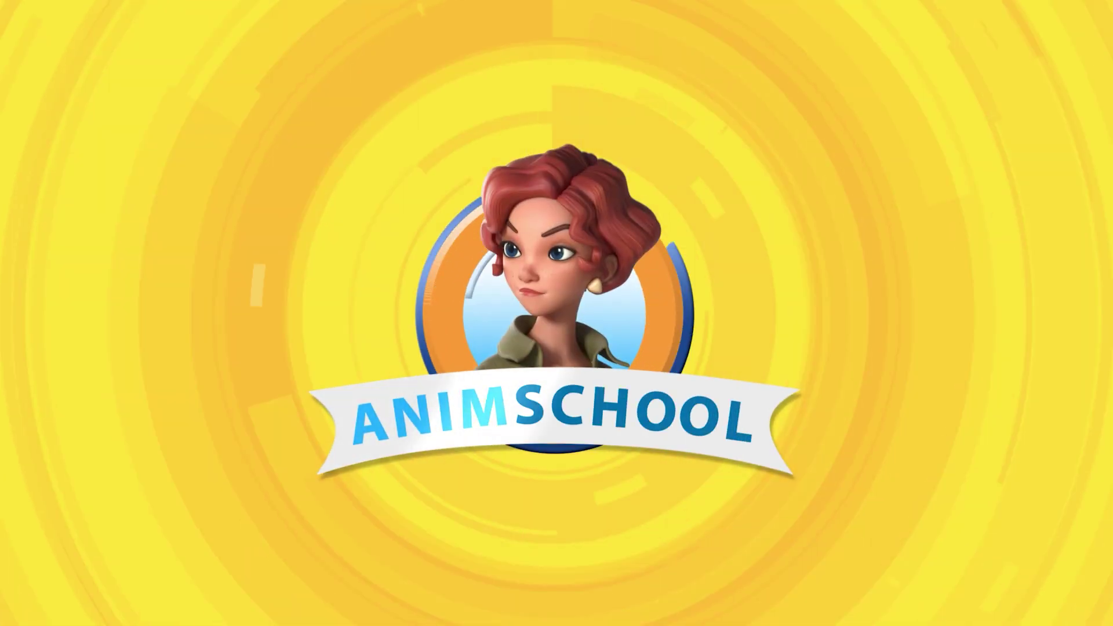